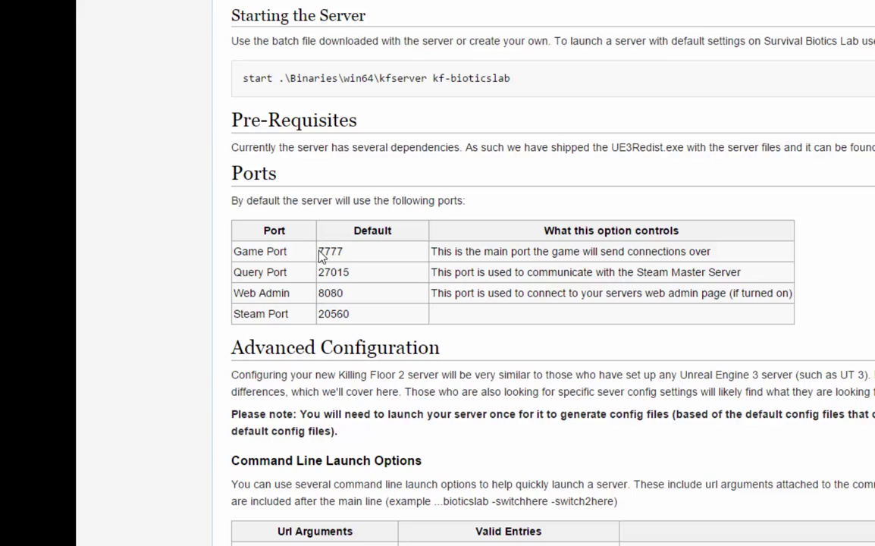
- Note the default game port 7777, then load portforward.com in a new tab
{"action": "left_click_drag", "start_coordinate": [318, 253], "coordinate": [344, 256]}
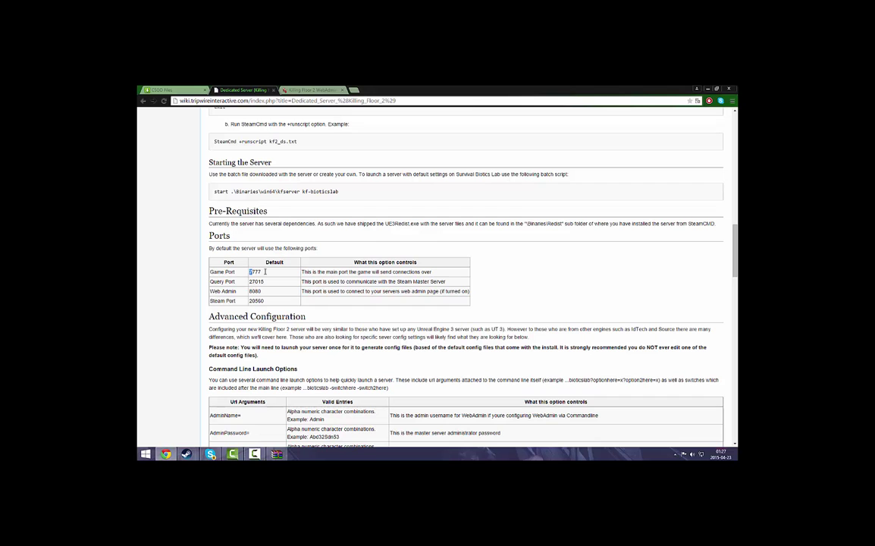
{"action": "left_click", "coordinate": [353, 89]}
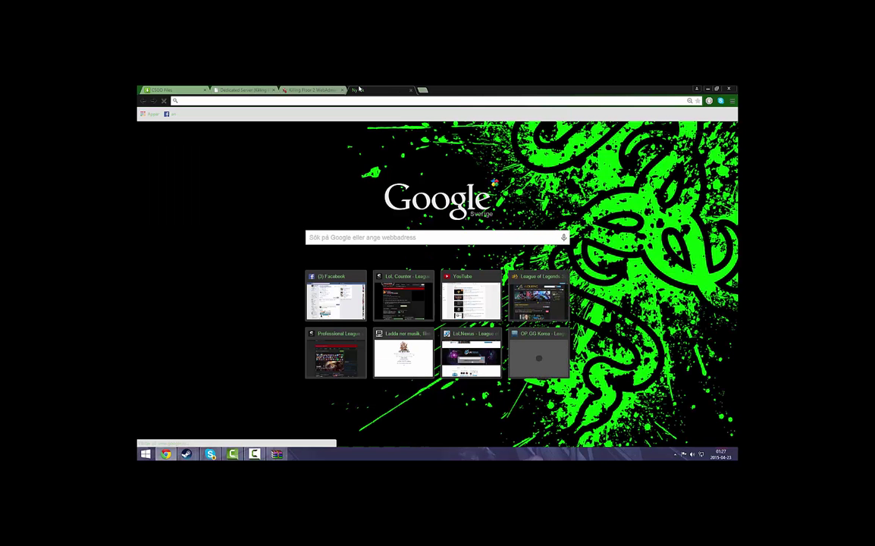
{"action": "type", "text": "portfo"}
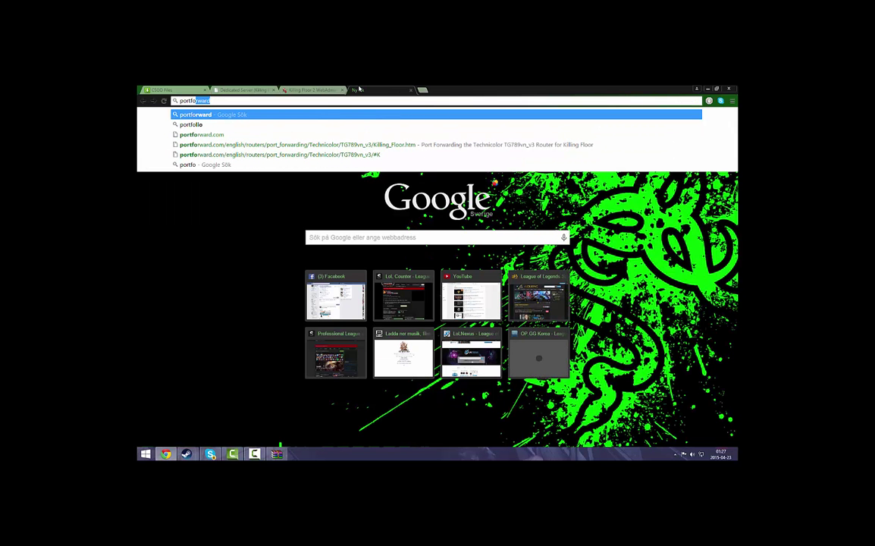
{"action": "key", "text": "Return"}
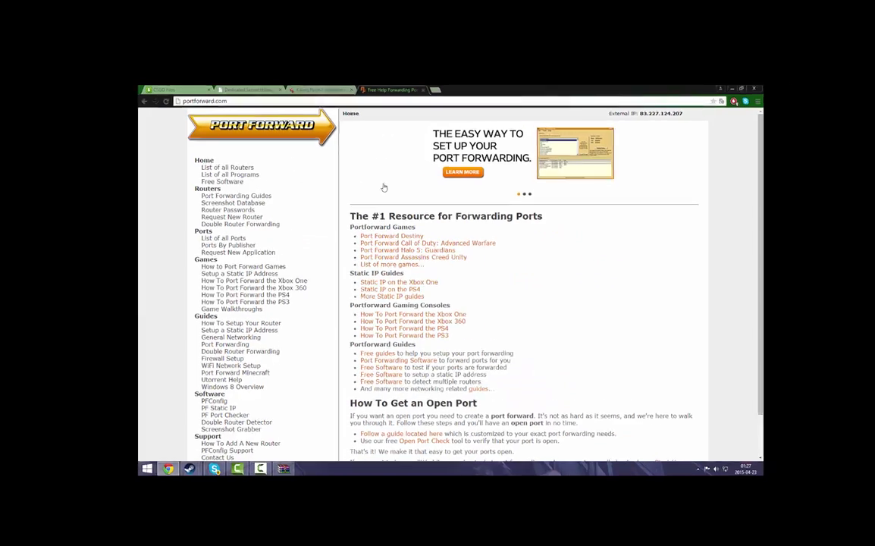
- Show portforward.com's List of all Routers and scroll through it
{"action": "scroll", "coordinate": [544, 241], "scroll_direction": "up", "scroll_amount": 1}
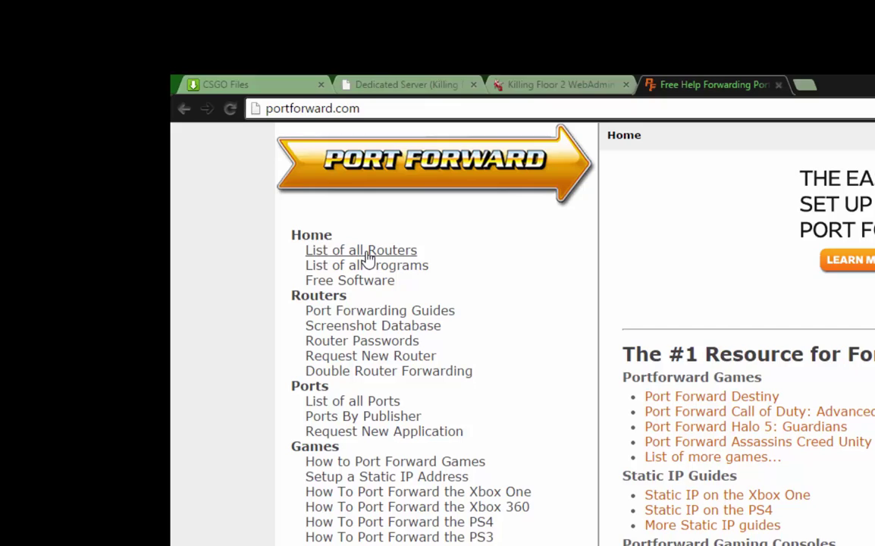
{"action": "left_click", "coordinate": [296, 211]}
{"action": "scroll", "coordinate": [712, 284], "scroll_direction": "down", "scroll_amount": 5}
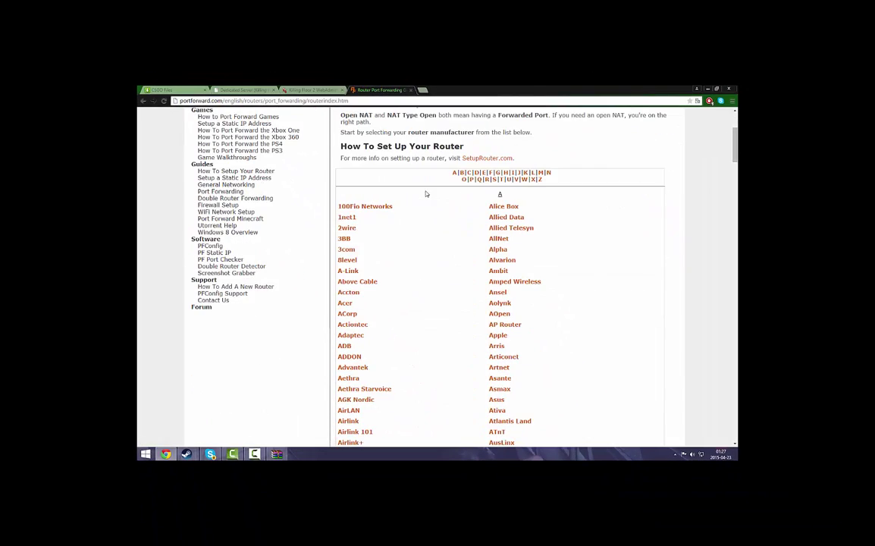
{"action": "scroll", "coordinate": [485, 206], "scroll_direction": "down", "scroll_amount": 1}
{"action": "scroll", "coordinate": [482, 215], "scroll_direction": "down", "scroll_amount": 3}
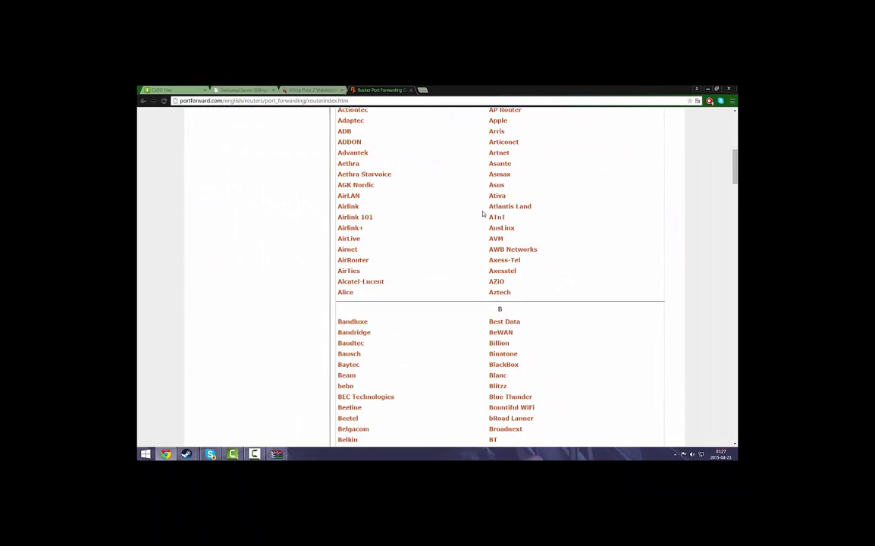
{"action": "scroll", "coordinate": [428, 213], "scroll_direction": "down", "scroll_amount": 3}
{"action": "scroll", "coordinate": [427, 216], "scroll_direction": "up", "scroll_amount": 10}
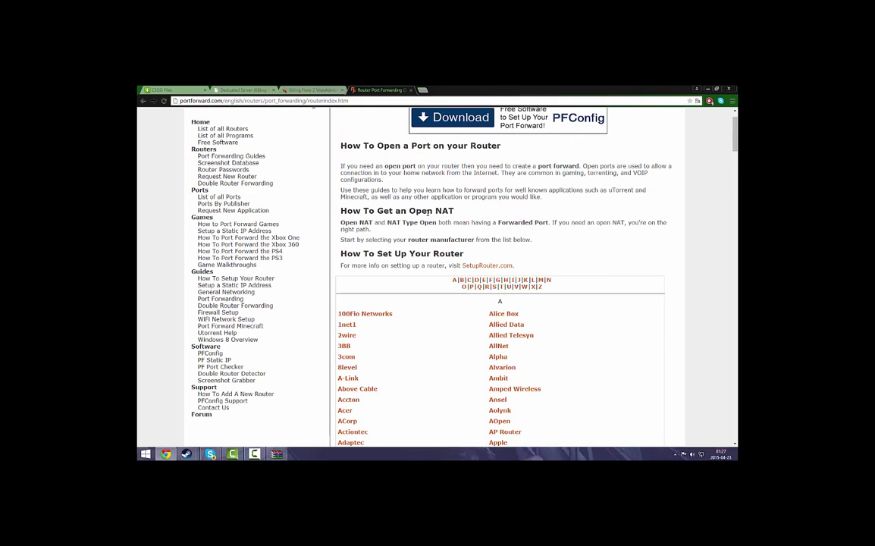
{"action": "scroll", "coordinate": [430, 213], "scroll_direction": "up", "scroll_amount": 1}
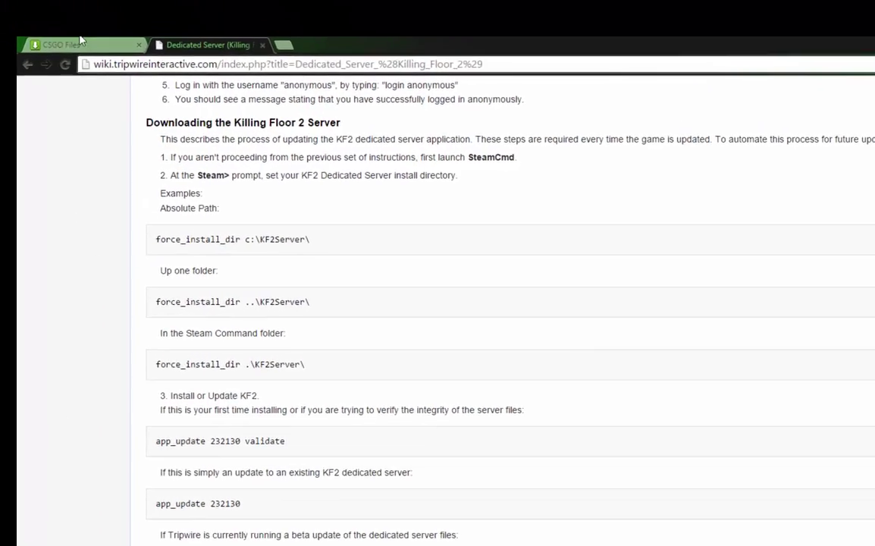
- Download the CSGO Files.rar archive from MediaFire and open it in WinRAR
{"action": "left_click", "coordinate": [79, 39]}
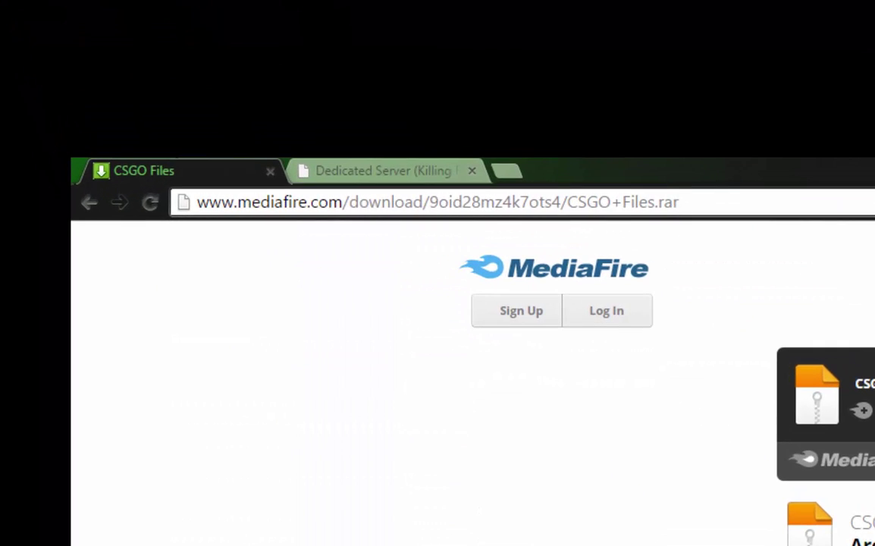
{"action": "left_click_drag", "start_coordinate": [359, 202], "coordinate": [738, 202]}
{"action": "left_click", "coordinate": [523, 114]}
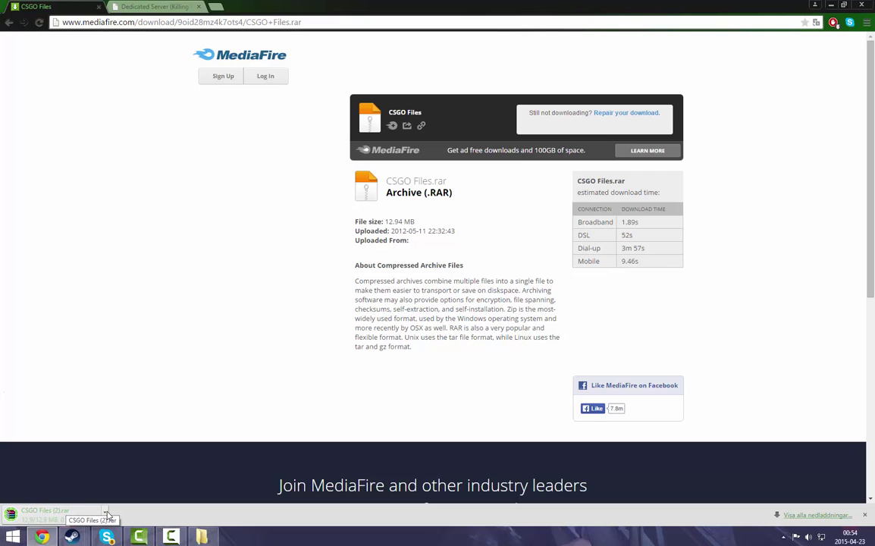
{"action": "left_click", "coordinate": [79, 517]}
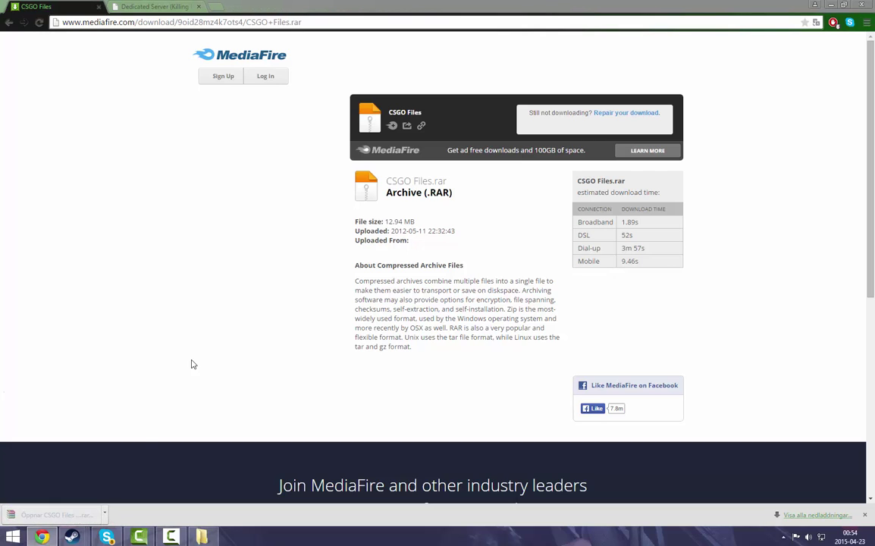
{"action": "left_click", "coordinate": [831, 4]}
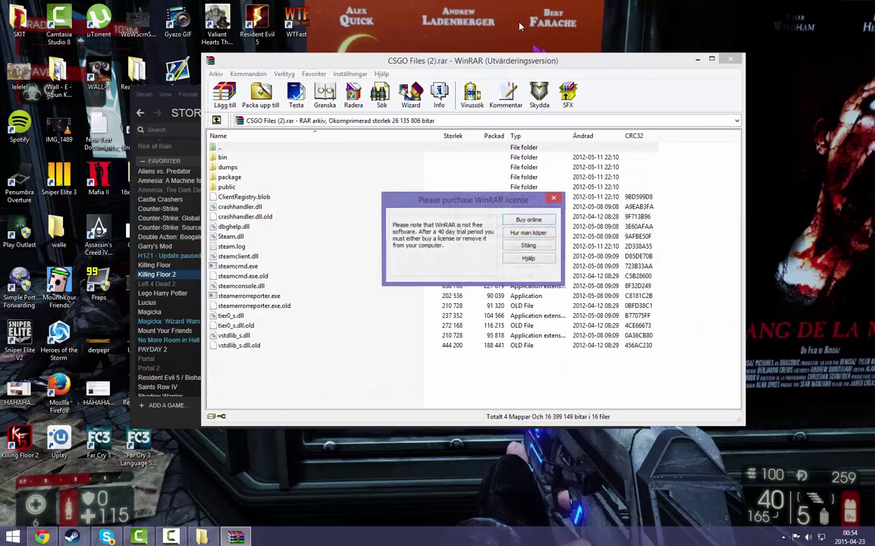
- Dismiss the WinRAR licence reminder and create a new folder on the desktop
{"action": "right_click", "coordinate": [515, 22]}
{"action": "left_click", "coordinate": [554, 198]}
{"action": "right_click", "coordinate": [489, 37]}
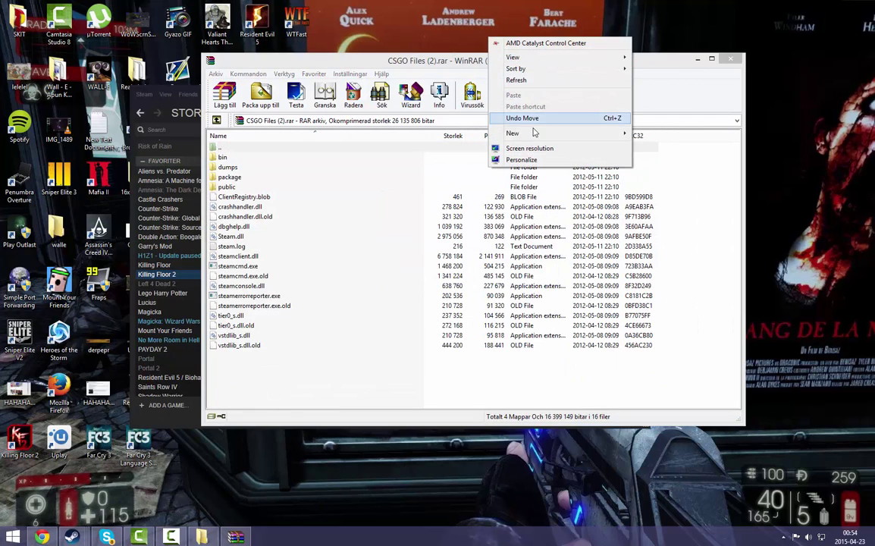
{"action": "mouse_move", "coordinate": [571, 136]}
{"action": "left_click", "coordinate": [655, 133]}
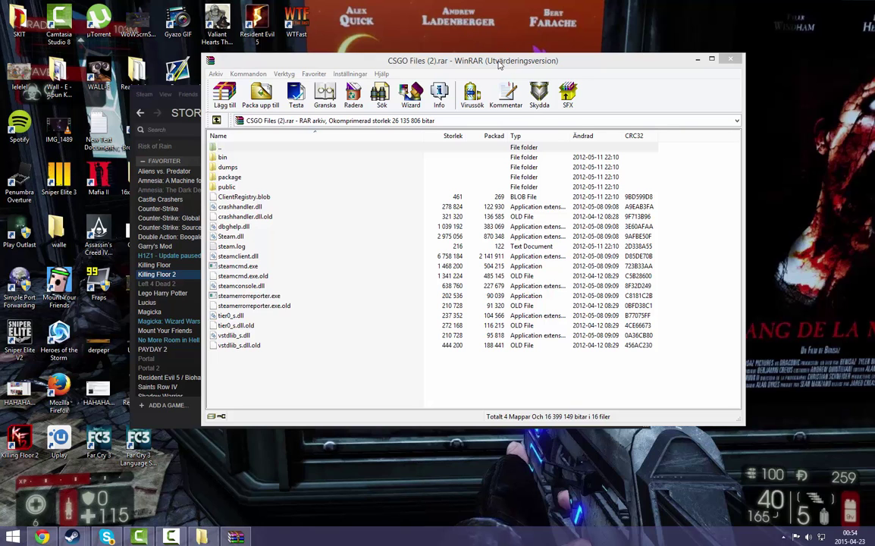
- Extract every file and folder from the archive into New folder (2)
{"action": "left_click_drag", "start_coordinate": [453, 60], "coordinate": [357, 112]}
{"action": "left_click_drag", "start_coordinate": [493, 70], "coordinate": [493, 32]}
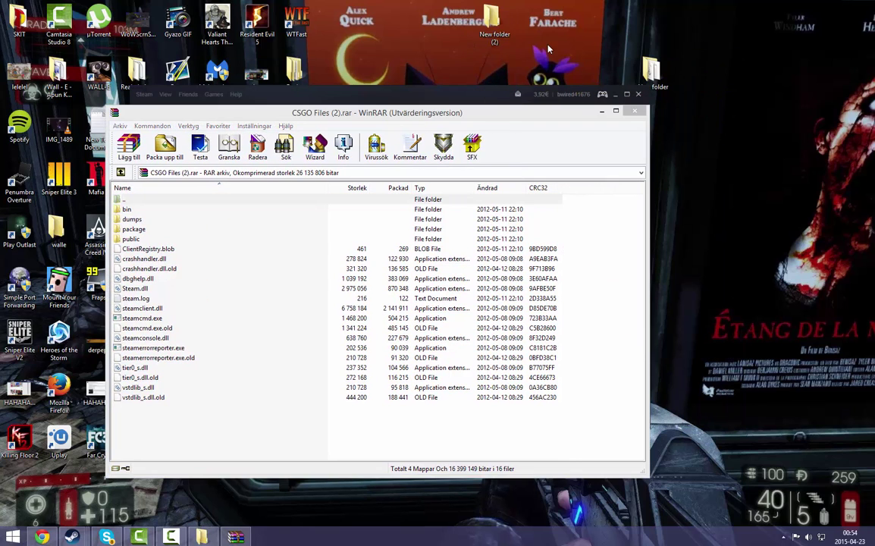
{"action": "left_click_drag", "start_coordinate": [170, 414], "coordinate": [125, 195]}
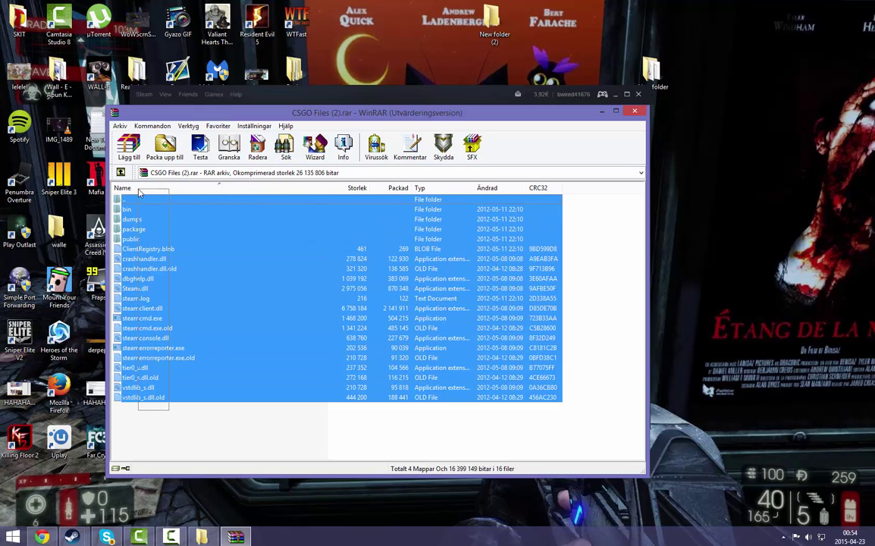
{"action": "left_click_drag", "start_coordinate": [487, 23], "coordinate": [491, 25]}
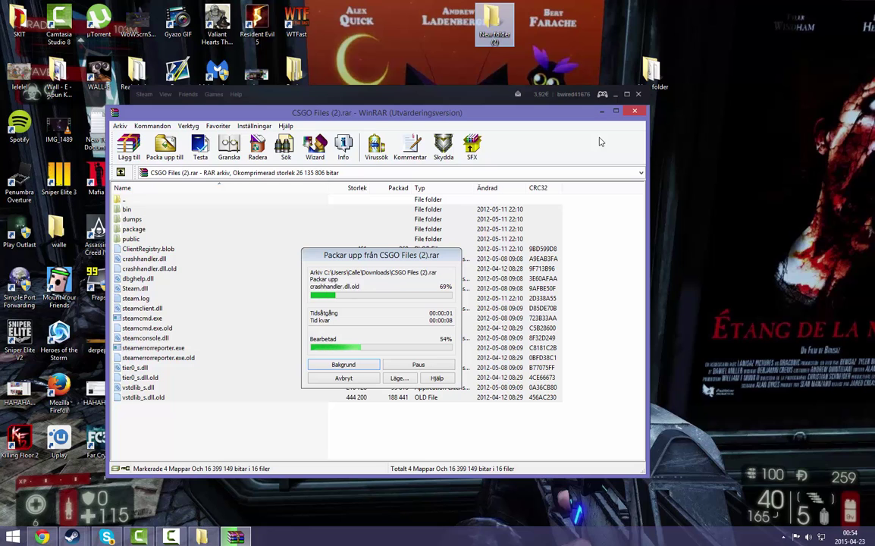
- Launch steamcmd from New folder (2), allowing it past the security warning
{"action": "left_click", "coordinate": [602, 113]}
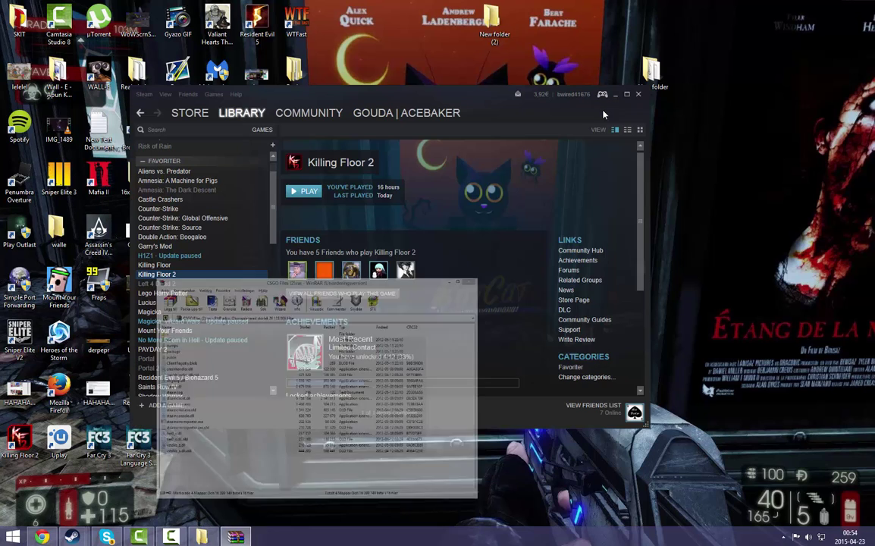
{"action": "double_click", "coordinate": [493, 24]}
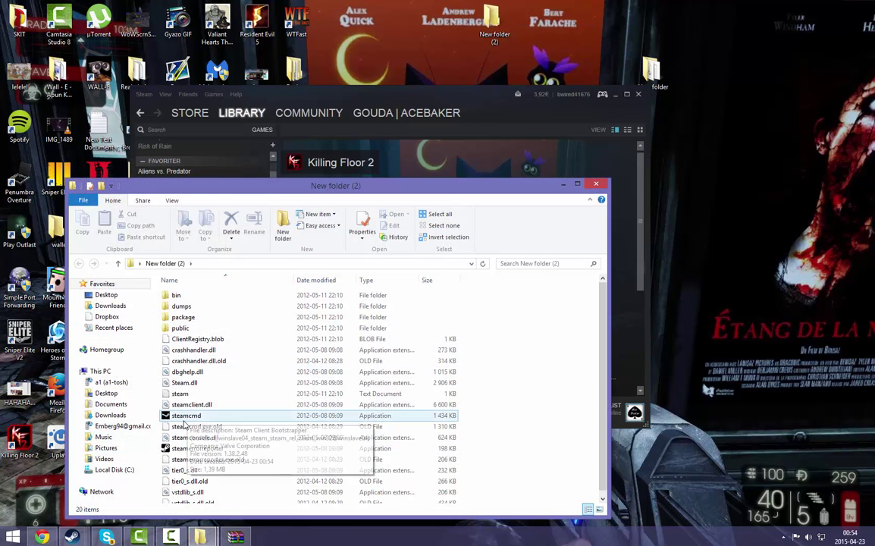
{"action": "double_click", "coordinate": [187, 416]}
{"action": "left_click", "coordinate": [467, 279]}
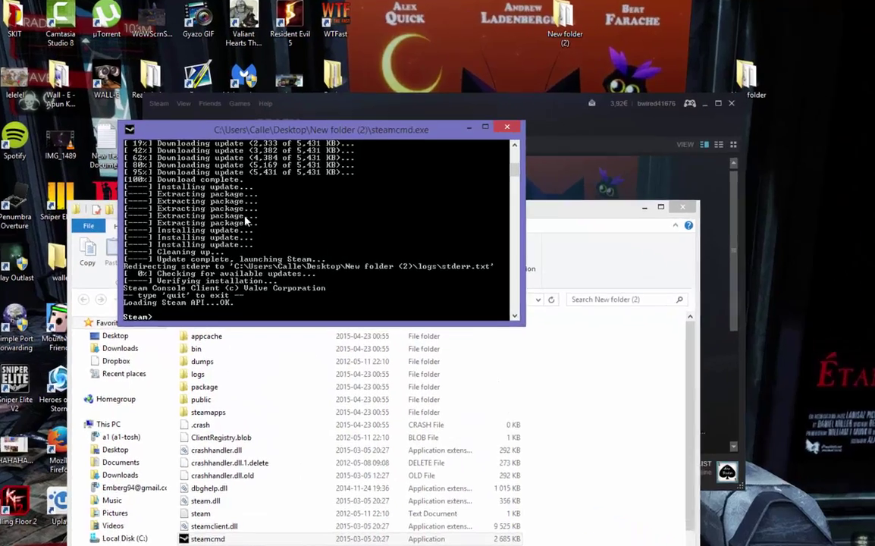
- Log SteamCMD in with 'login anonymous' after it finishes updating
{"action": "type", "text": "login a"}
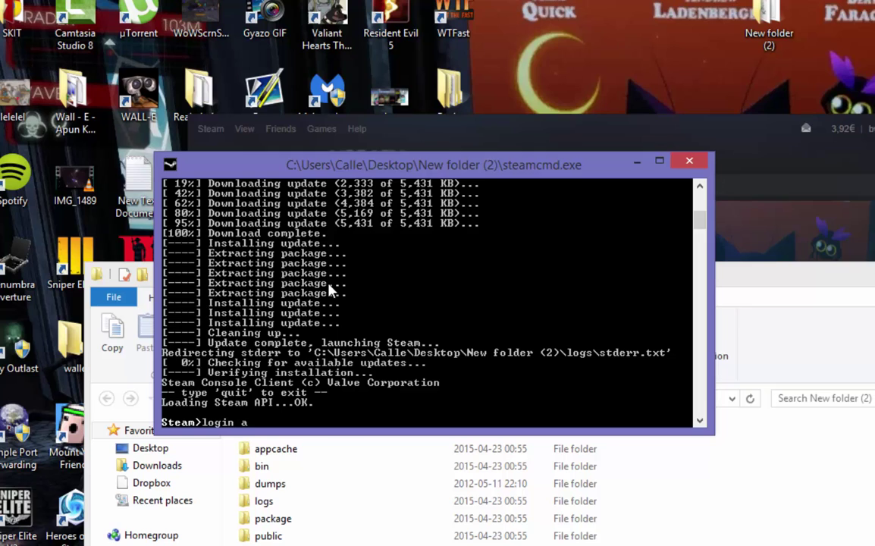
{"action": "type", "text": "nonymous"}
{"action": "key", "text": "Return"}
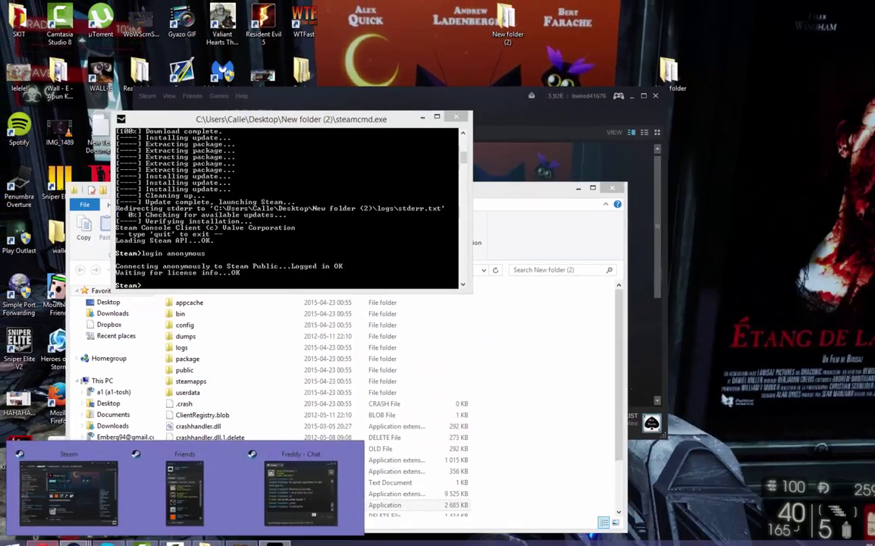
{"action": "left_click", "coordinate": [41, 537]}
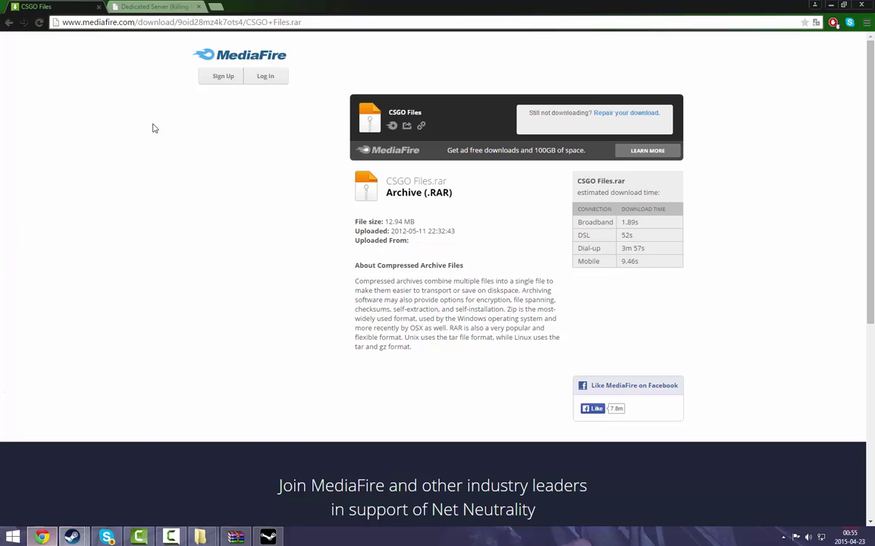
- Following the wiki, run force_install_dir c:\KF2Server and enter app_update 232130 validate
{"action": "left_click", "coordinate": [174, 9]}
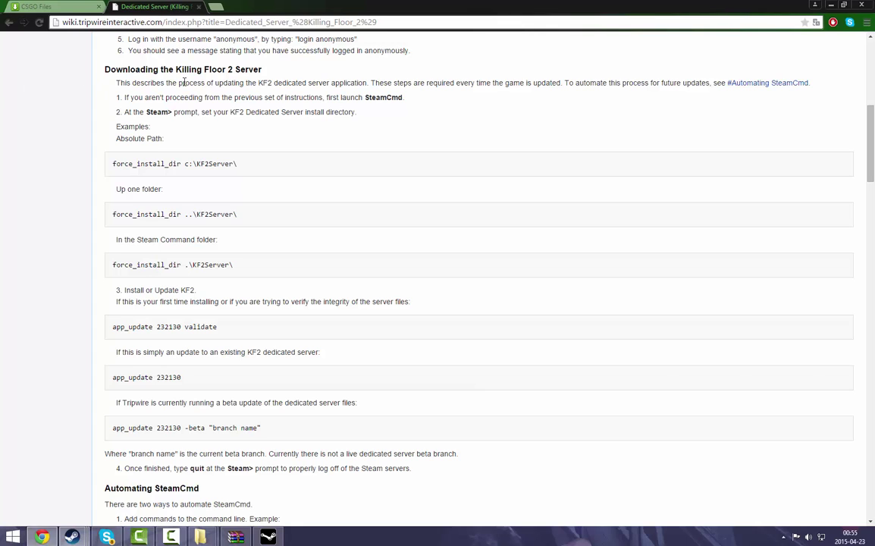
{"action": "scroll", "coordinate": [166, 166], "scroll_direction": "down", "scroll_amount": 1}
{"action": "scroll", "coordinate": [174, 303], "scroll_direction": "up", "scroll_amount": 1}
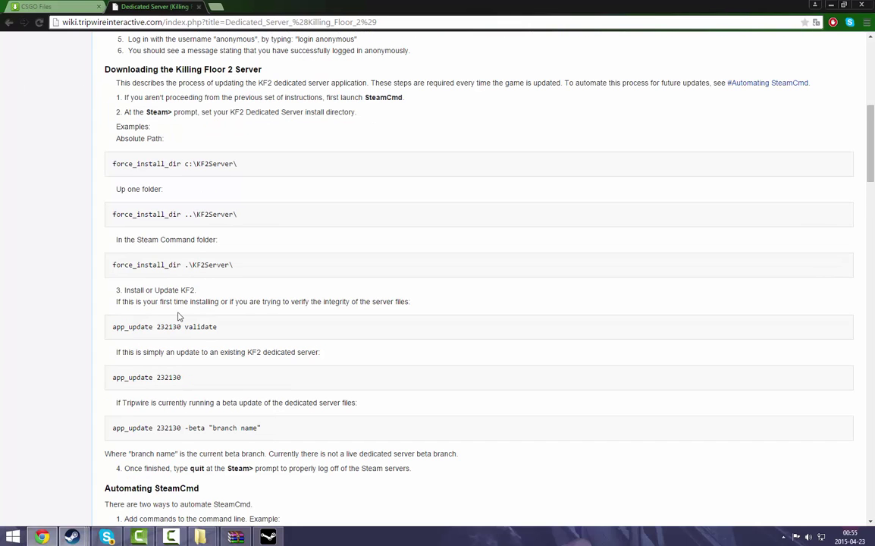
{"action": "left_click", "coordinate": [261, 538]}
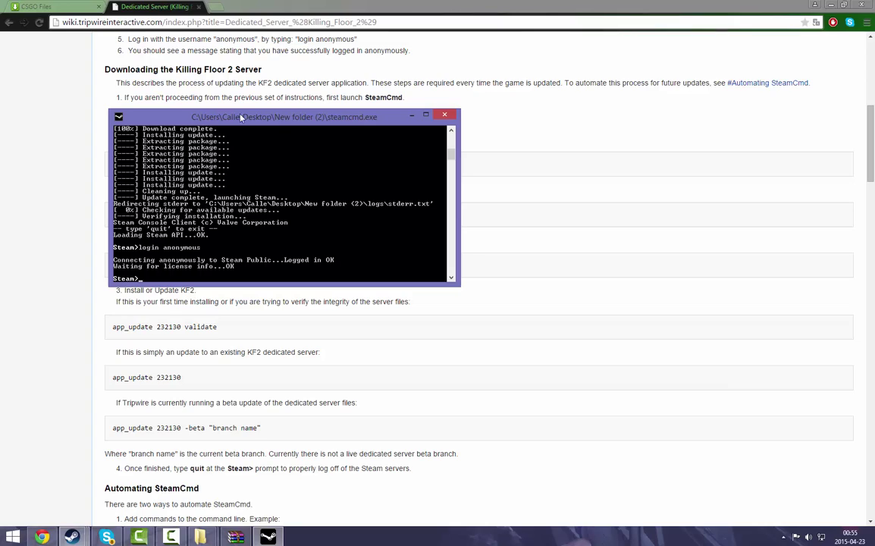
{"action": "left_click_drag", "start_coordinate": [241, 118], "coordinate": [535, 89]}
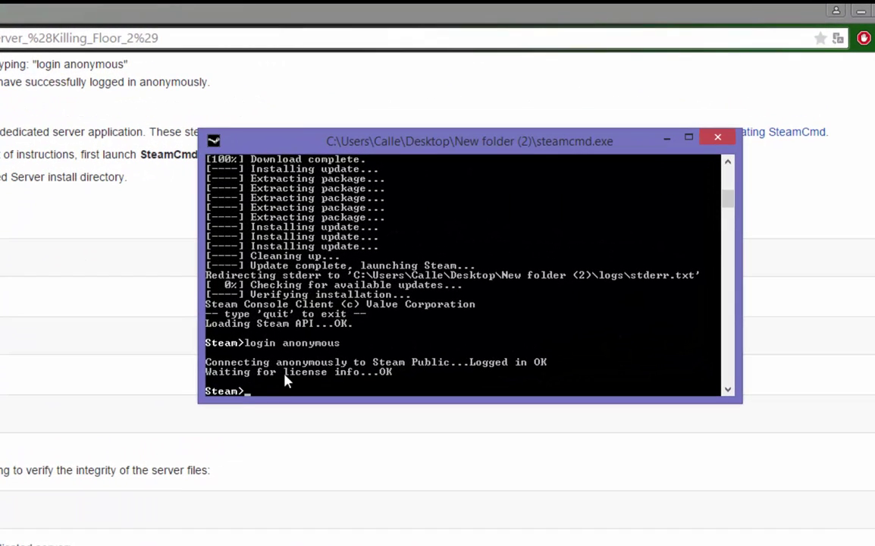
{"action": "type", "text": "force_install_dir c:"}
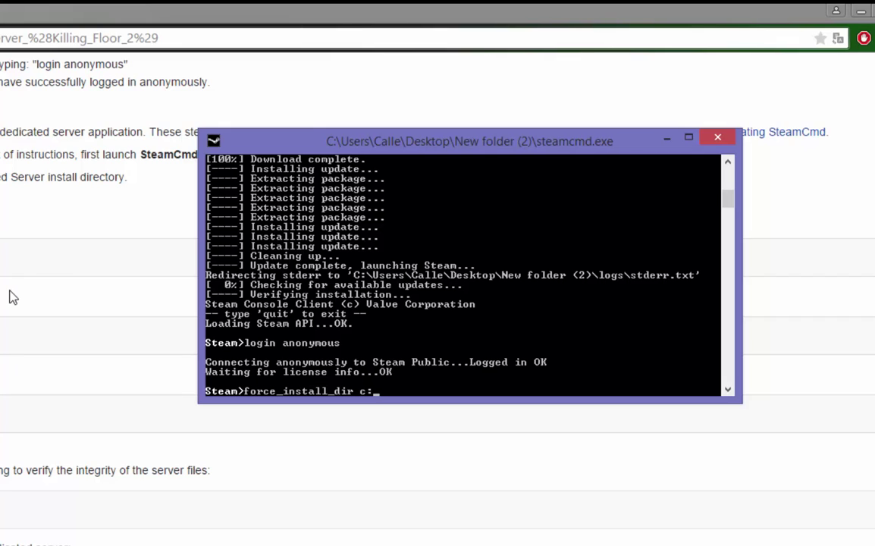
{"action": "type", "text": "\\KF2Server\\"}
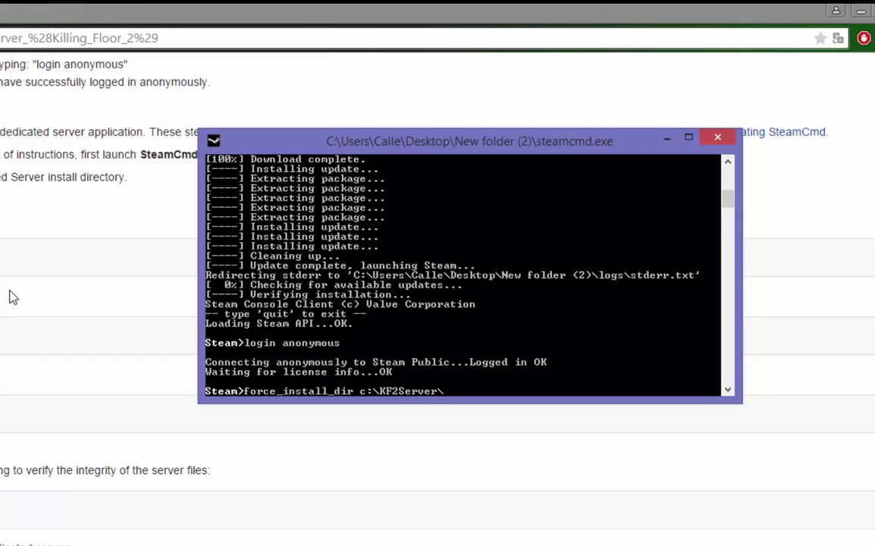
{"action": "key", "text": "Return"}
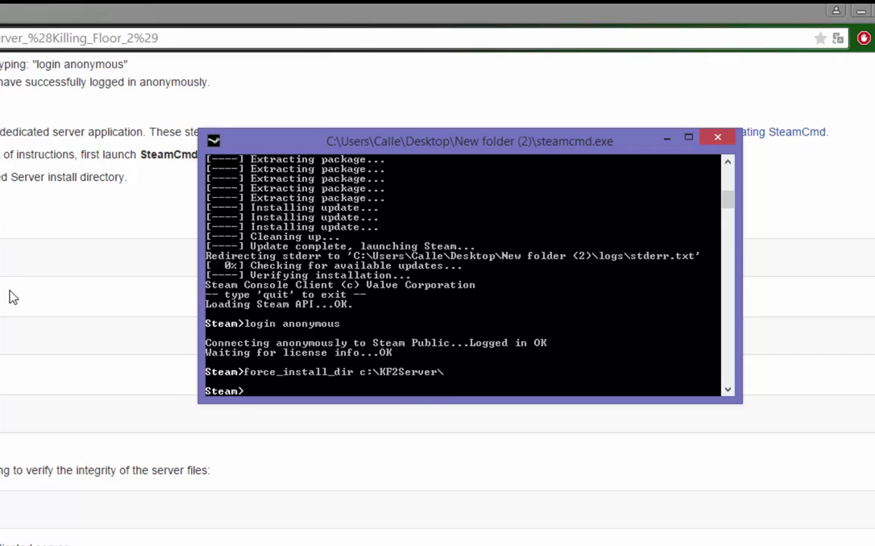
{"action": "type", "text": "app_update 232"}
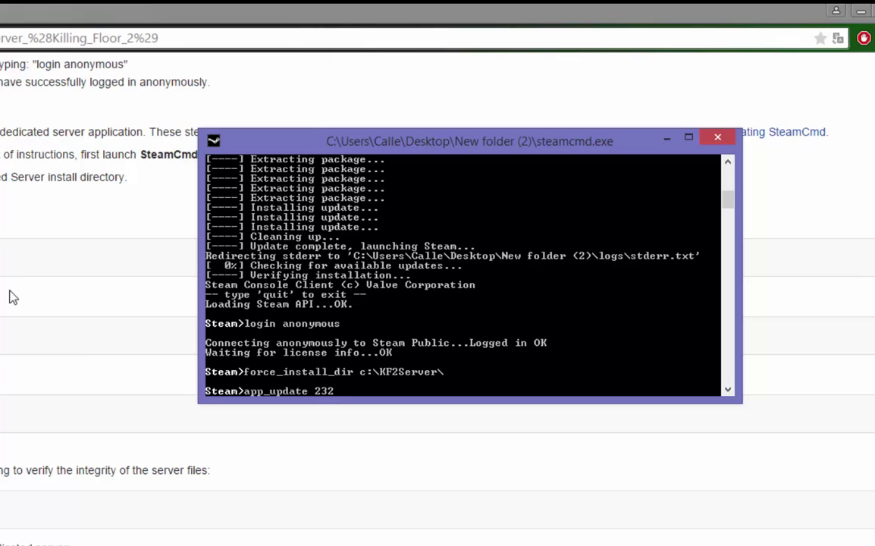
{"action": "type", "text": "130 validate"}
- Install and validate app 232130, then quit SteamCMD
{"action": "key", "text": "Return"}
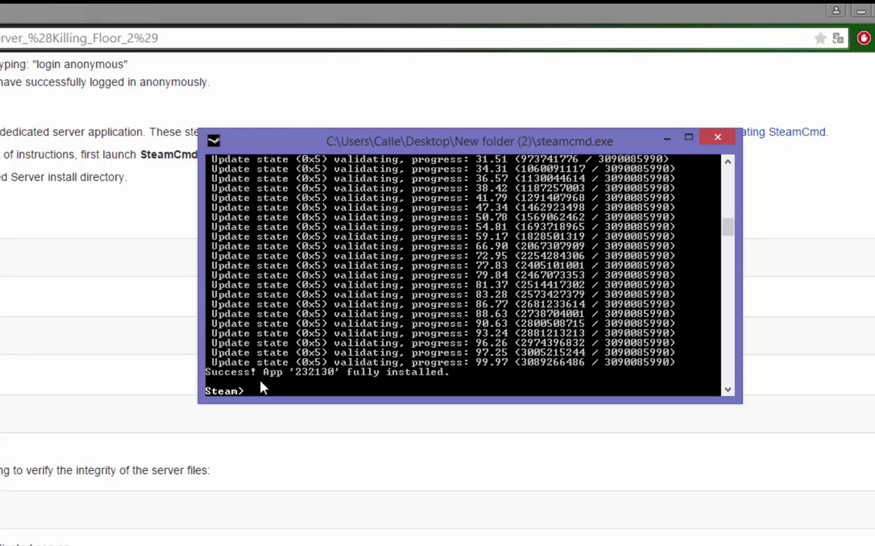
{"action": "type", "text": "it"}
{"action": "key", "text": "Return"}
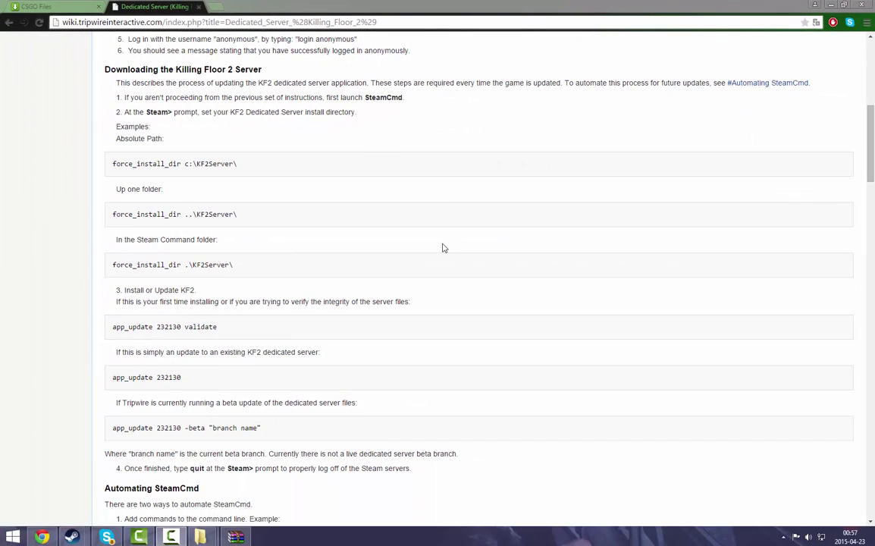
- Open KF2Server.bat from C:\kf2server with Edit with Notepad++
{"action": "mouse_move", "coordinate": [200, 536]}
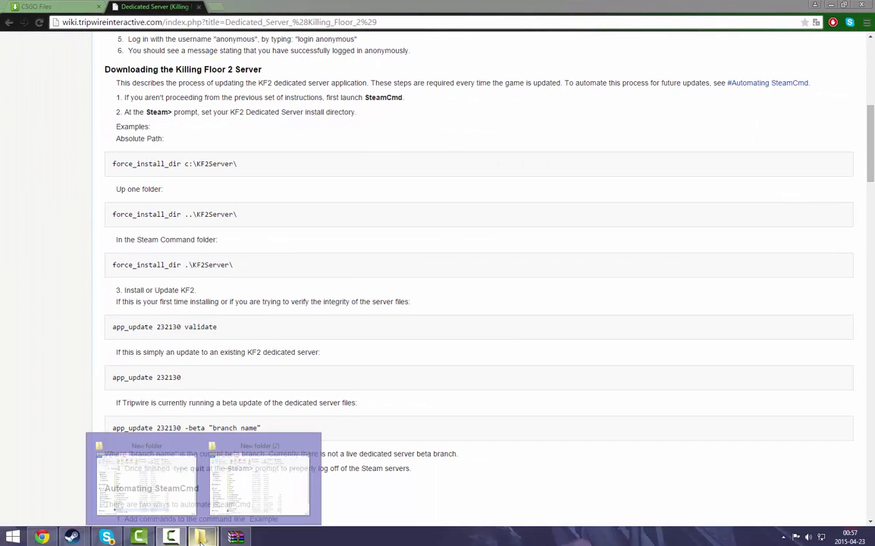
{"action": "left_click", "coordinate": [146, 476]}
{"action": "left_click", "coordinate": [96, 455]}
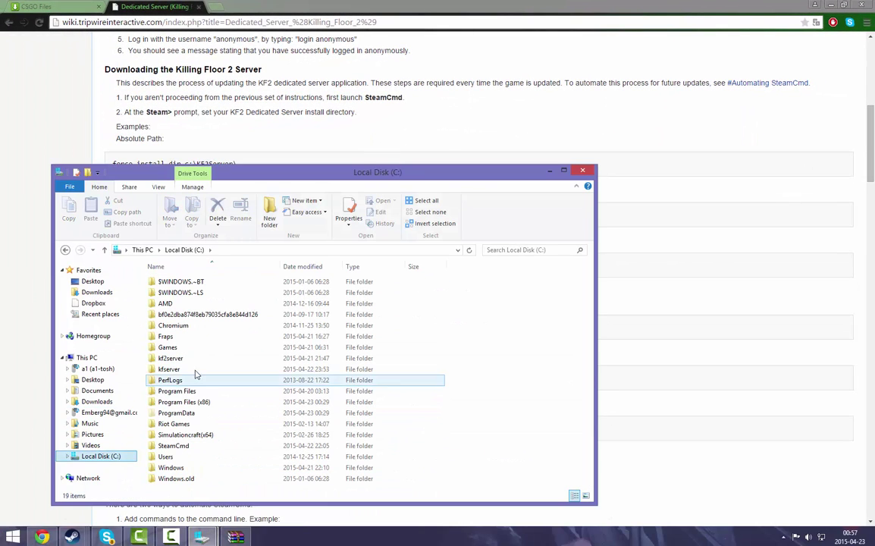
{"action": "double_click", "coordinate": [194, 360]}
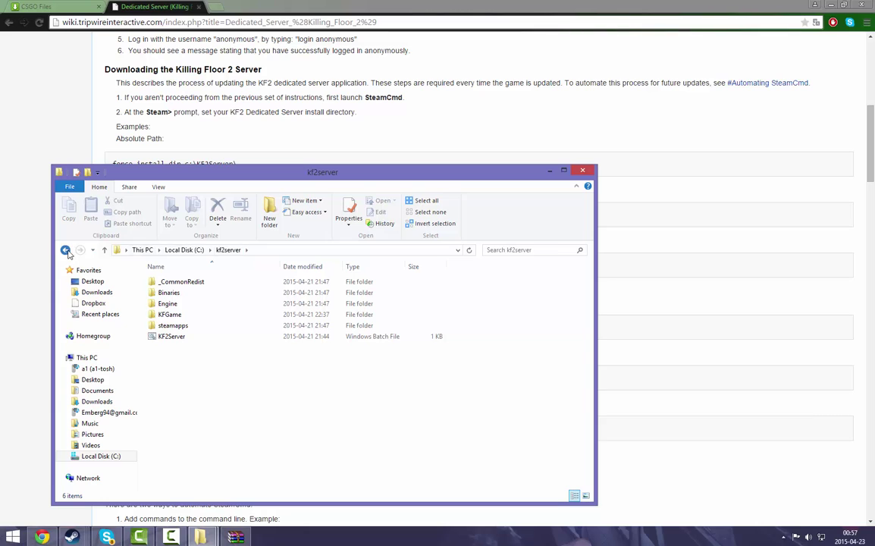
{"action": "left_click", "coordinate": [65, 250]}
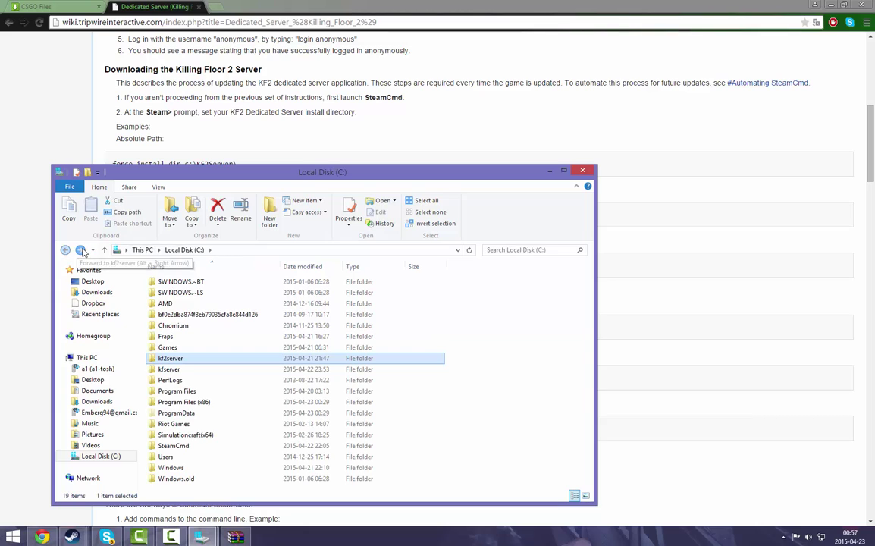
{"action": "double_click", "coordinate": [176, 358]}
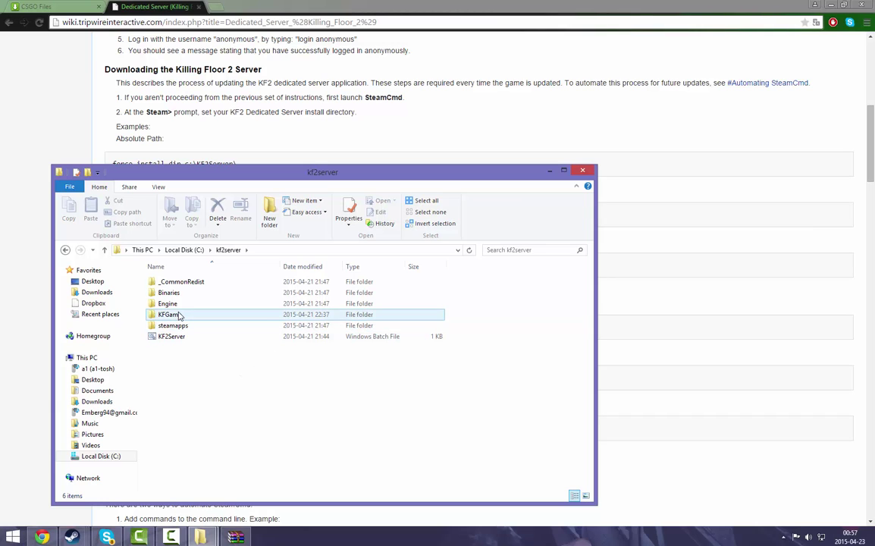
{"action": "left_click_drag", "start_coordinate": [211, 173], "coordinate": [343, 91]}
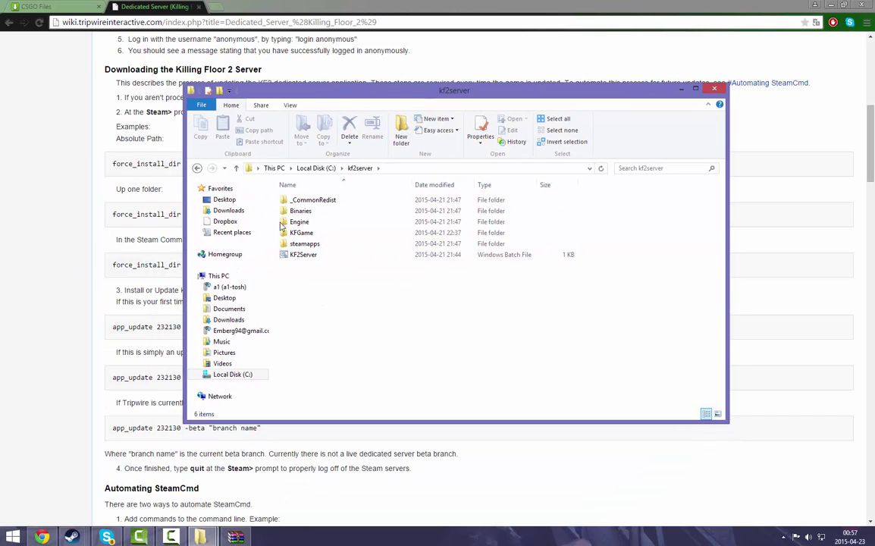
{"action": "left_click", "coordinate": [303, 254]}
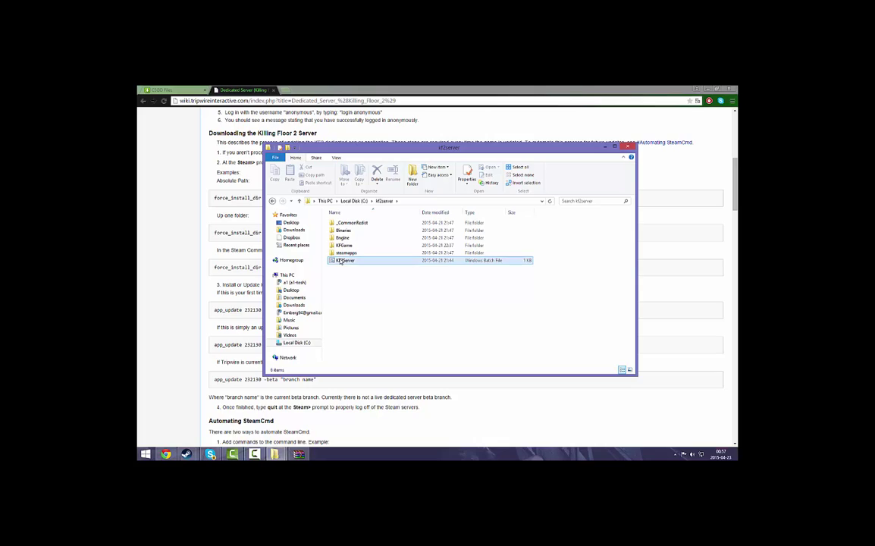
{"action": "right_click", "coordinate": [342, 262]}
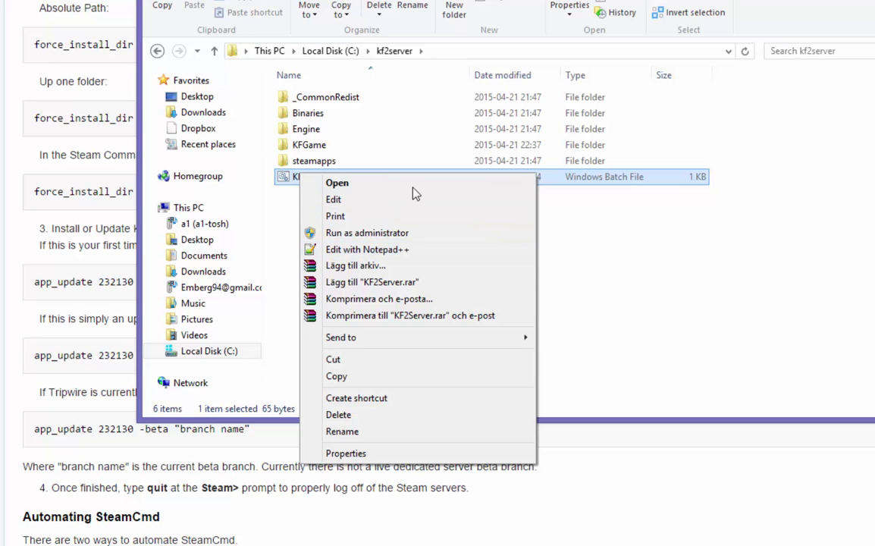
{"action": "left_click", "coordinate": [375, 255]}
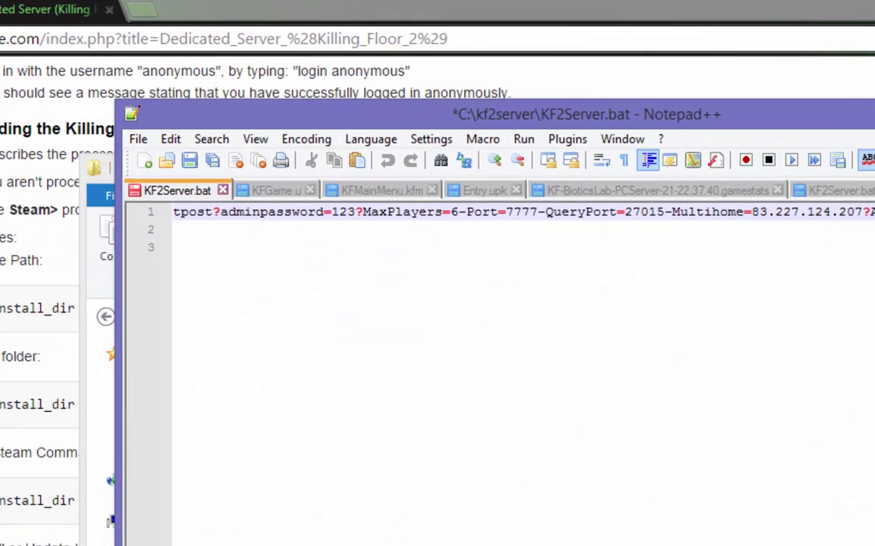
- Change the launch line to 'start .\Binaries\win64\kfserver kf-bioticslab' and save
{"action": "left_click_drag", "start_coordinate": [871, 212], "coordinate": [431, 211]}
{"action": "key", "text": "BackSpace"}
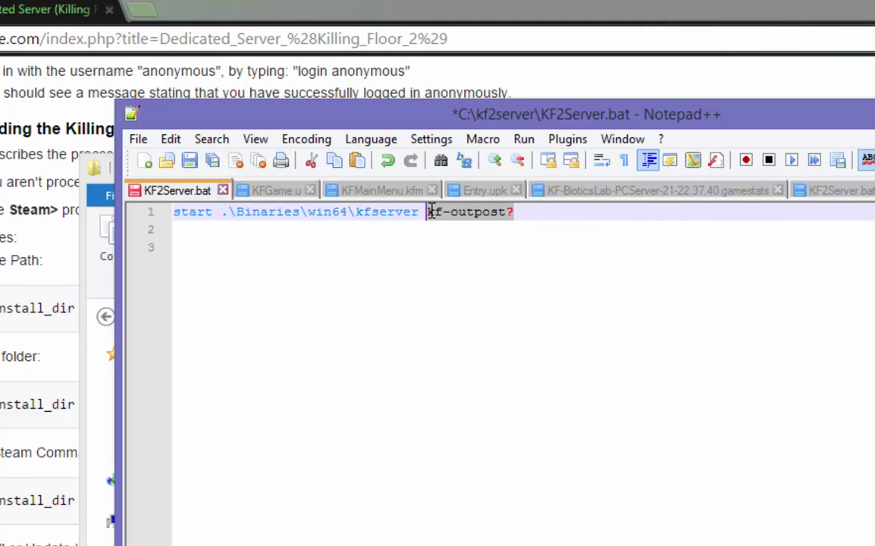
{"action": "key", "text": "BackSpace"}
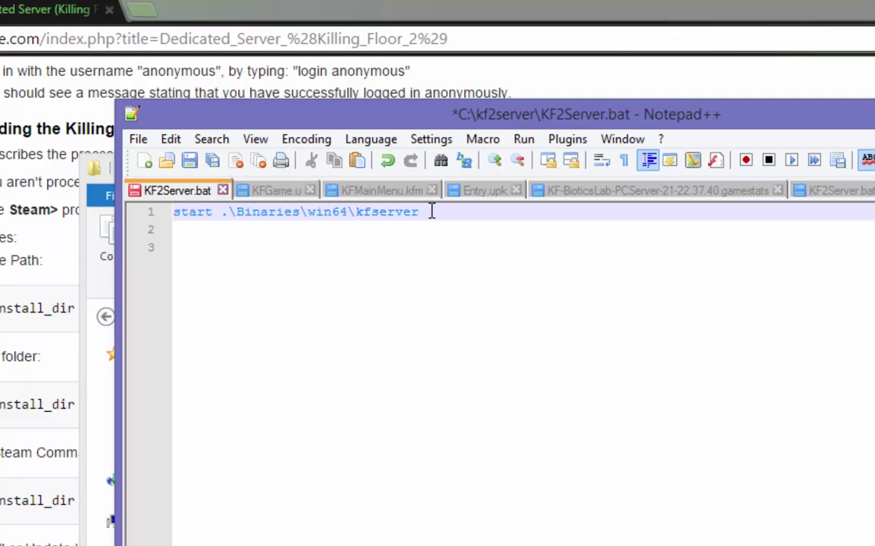
{"action": "type", "text": "kf"}
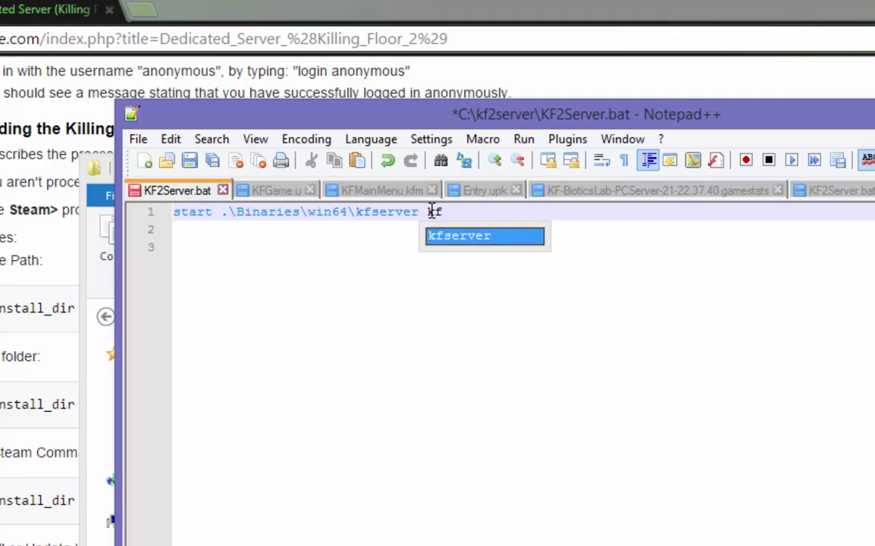
{"action": "type", "text": "-"}
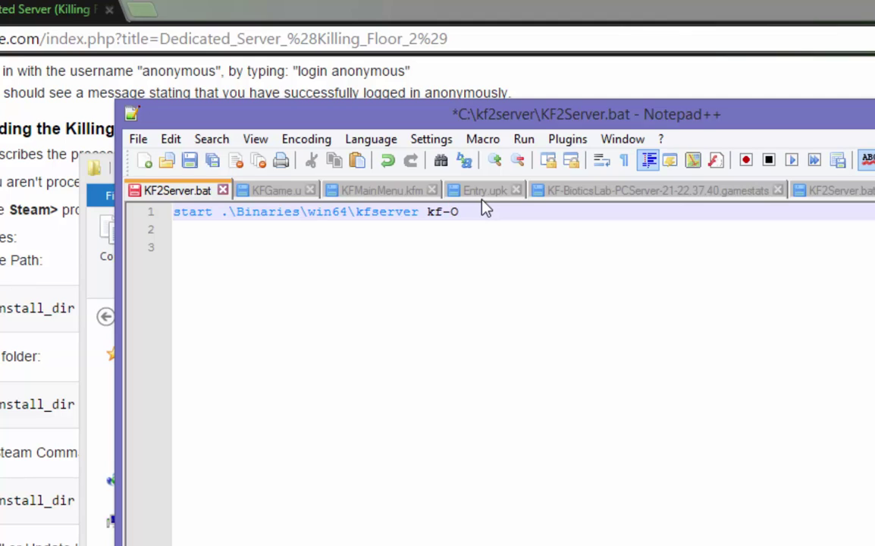
{"action": "type", "text": "bioticslab"}
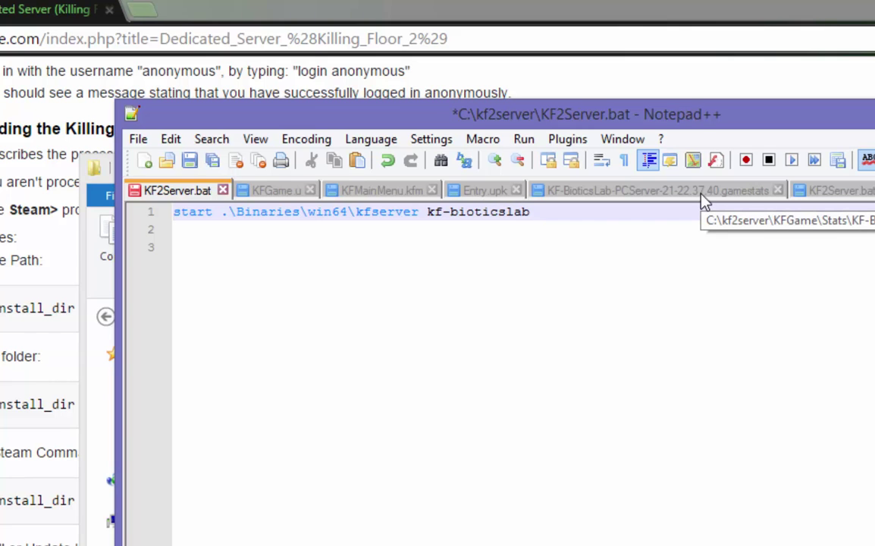
{"action": "key", "text": "ctrl+s"}
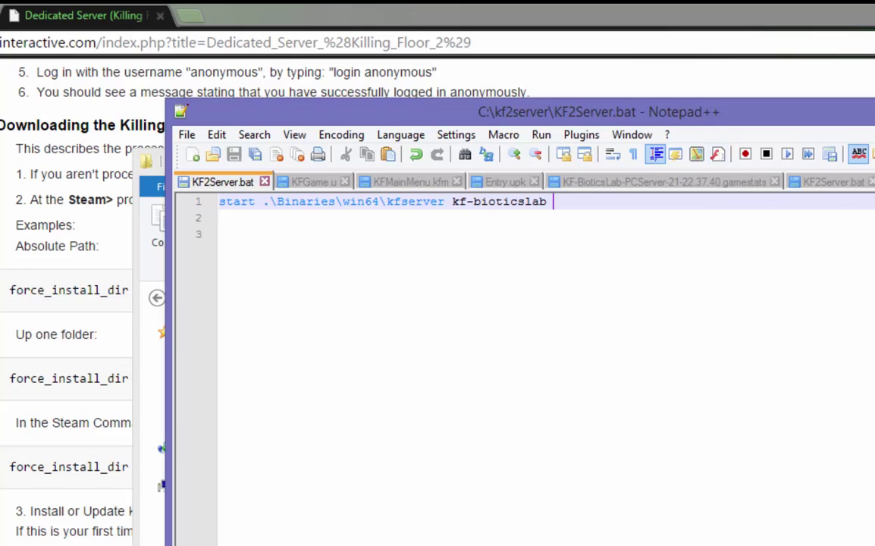
- Close Notepad++, test-launch KF2Server on kf-bioticslab, then close the server console
{"action": "left_click", "coordinate": [873, 107]}
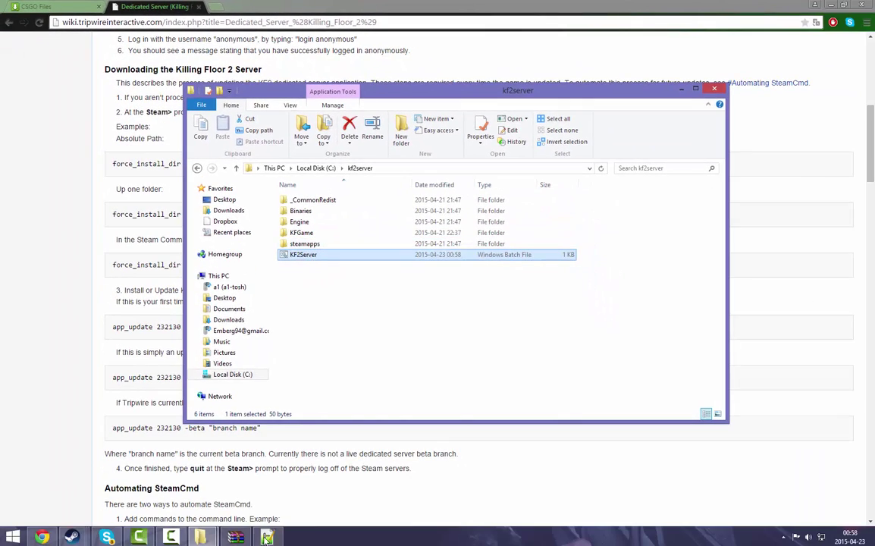
{"action": "left_click", "coordinate": [265, 537]}
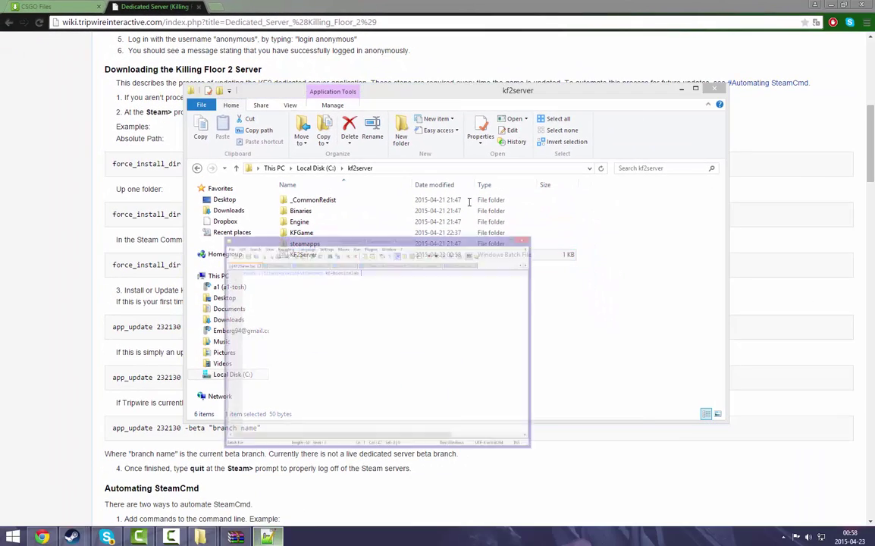
{"action": "left_click", "coordinate": [682, 59]}
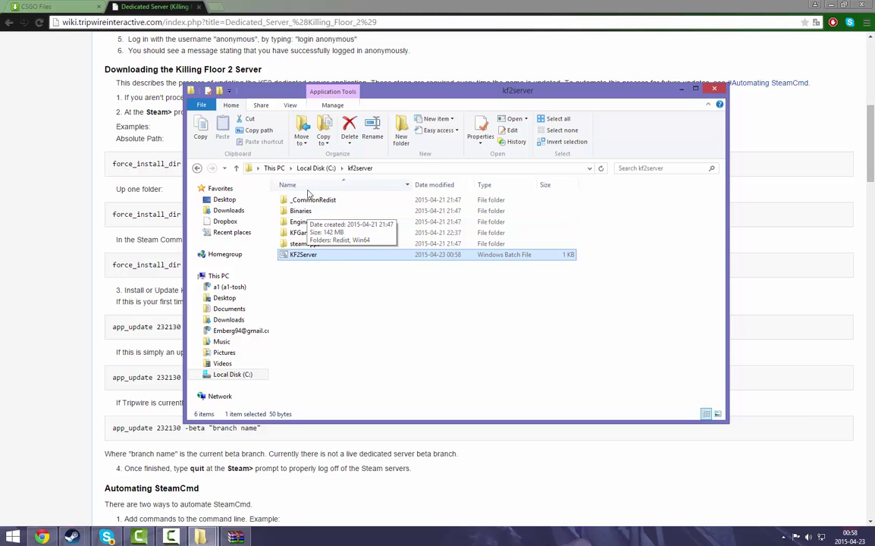
{"action": "double_click", "coordinate": [302, 258]}
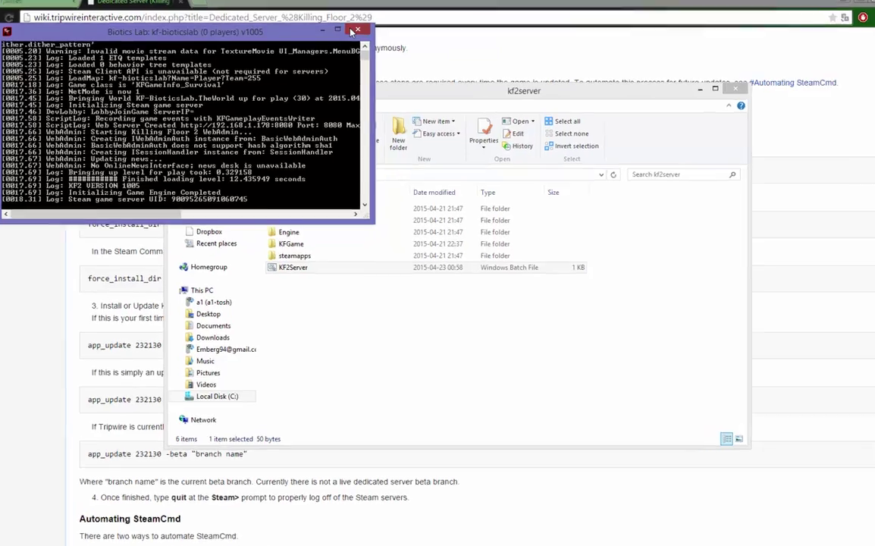
{"action": "left_click", "coordinate": [359, 35]}
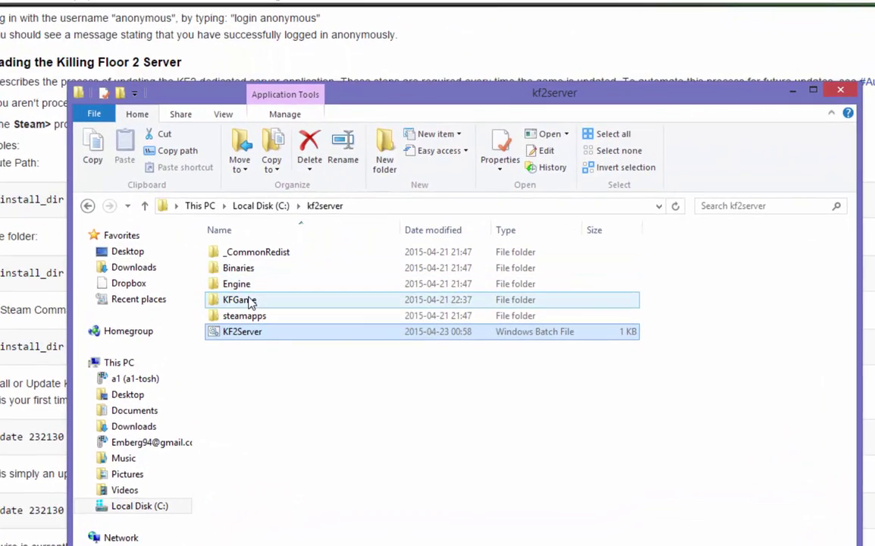
- Open PCServer-KFGame from KFGame\Config in Notepad
{"action": "double_click", "coordinate": [250, 300]}
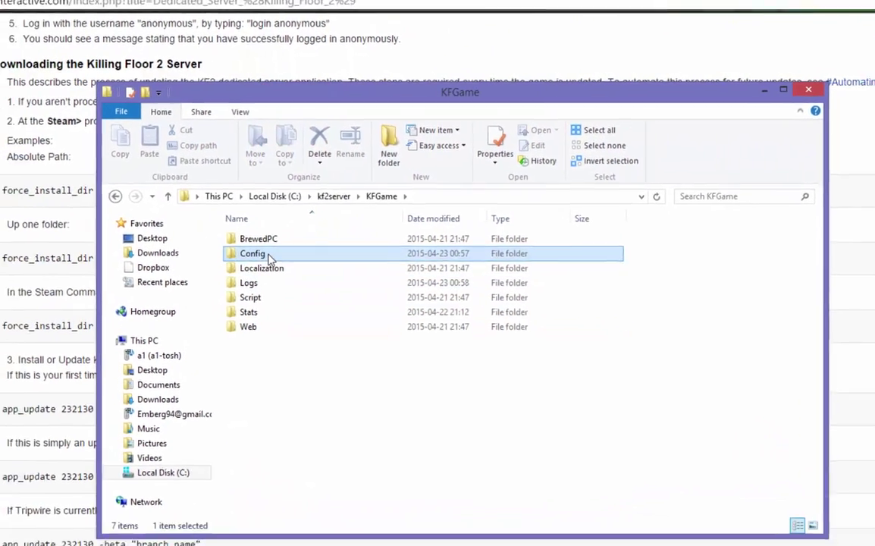
{"action": "double_click", "coordinate": [250, 275]}
{"action": "scroll", "coordinate": [356, 264], "scroll_direction": "down", "scroll_amount": 2}
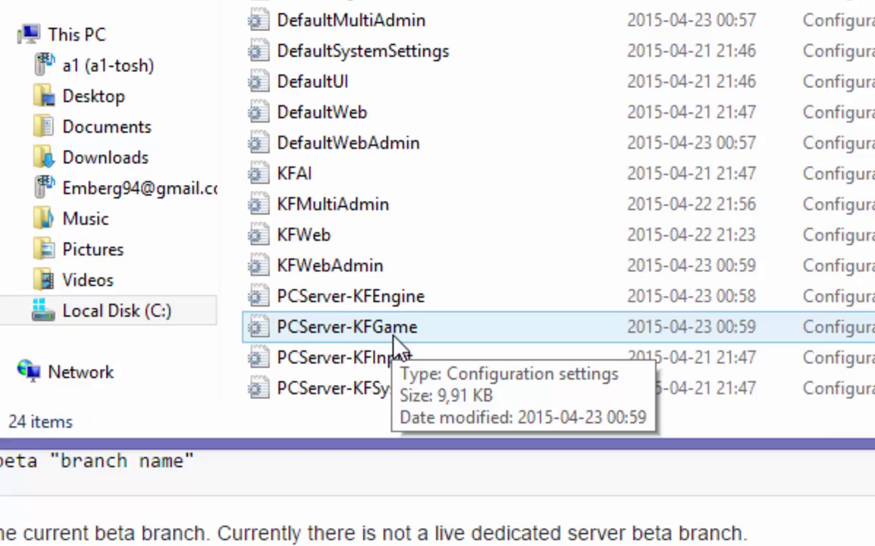
{"action": "double_click", "coordinate": [394, 333]}
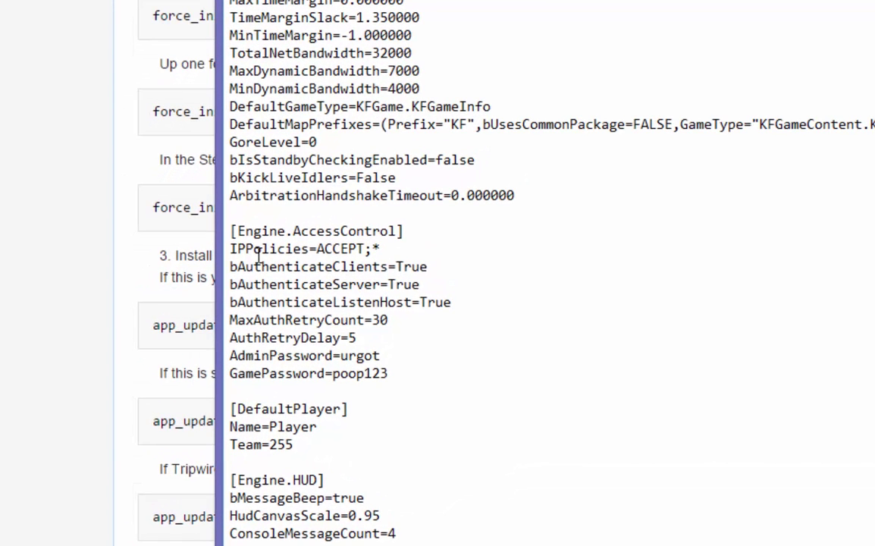
- Replace the old AdminPassword and GamePassword values with new passwords
{"action": "left_click_drag", "start_coordinate": [230, 230], "coordinate": [425, 227]}
{"action": "left_click", "coordinate": [425, 228]}
{"action": "left_click_drag", "start_coordinate": [398, 357], "coordinate": [334, 374]}
{"action": "key", "text": "BackSpace"}
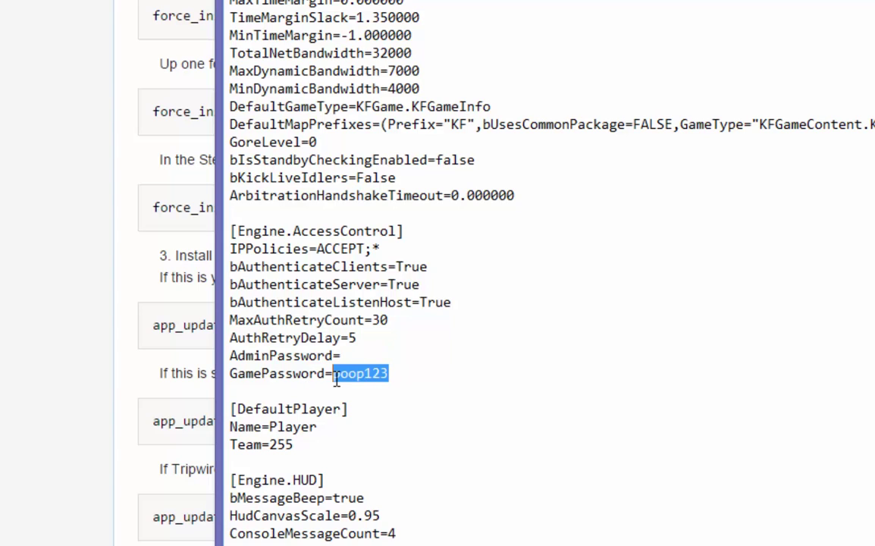
{"action": "key", "text": "BackSpace"}
{"action": "left_click", "coordinate": [353, 354]}
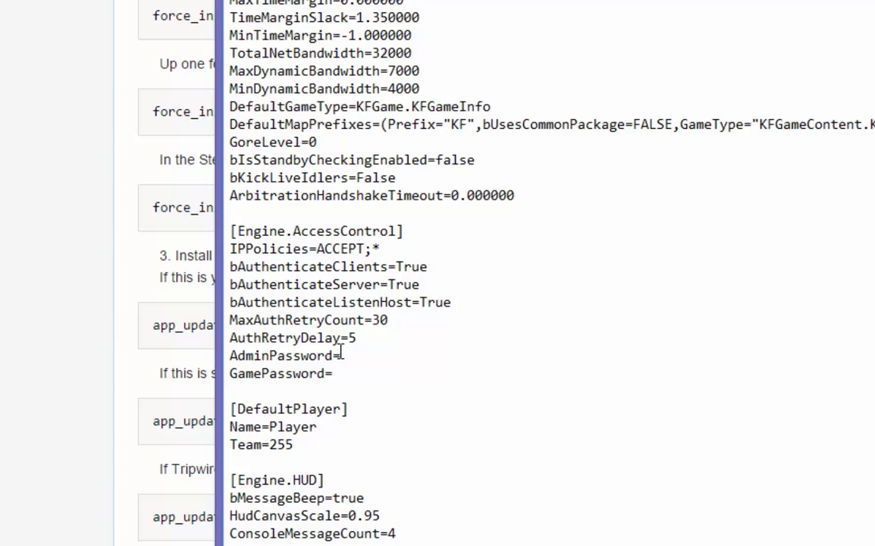
{"action": "left_click", "coordinate": [345, 374]}
- Check the edited password lines, save PCServer-KFGame and close Notepad
{"action": "left_click_drag", "start_coordinate": [381, 370], "coordinate": [229, 373]}
{"action": "left_click", "coordinate": [416, 357]}
{"action": "left_click_drag", "start_coordinate": [399, 357], "coordinate": [212, 357]}
{"action": "left_click", "coordinate": [303, 357]}
{"action": "left_click_drag", "start_coordinate": [376, 355], "coordinate": [217, 355]}
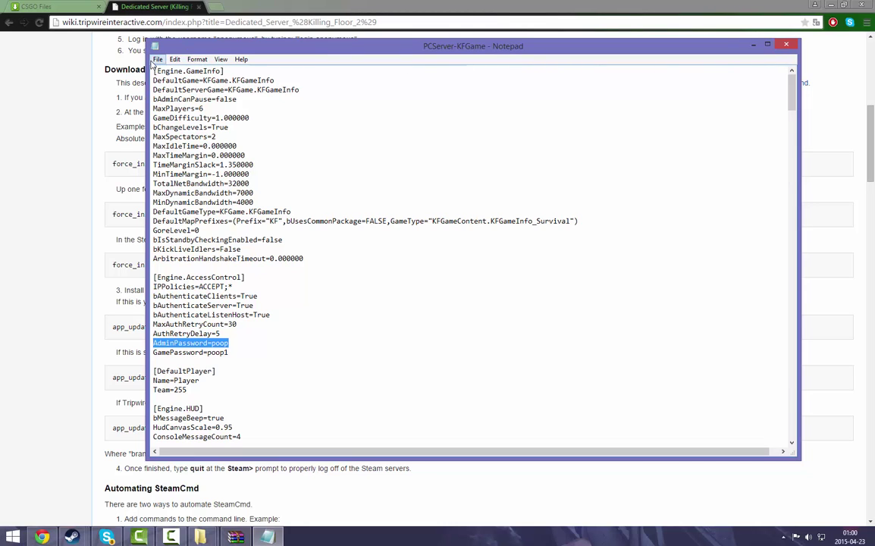
{"action": "left_click", "coordinate": [157, 59]}
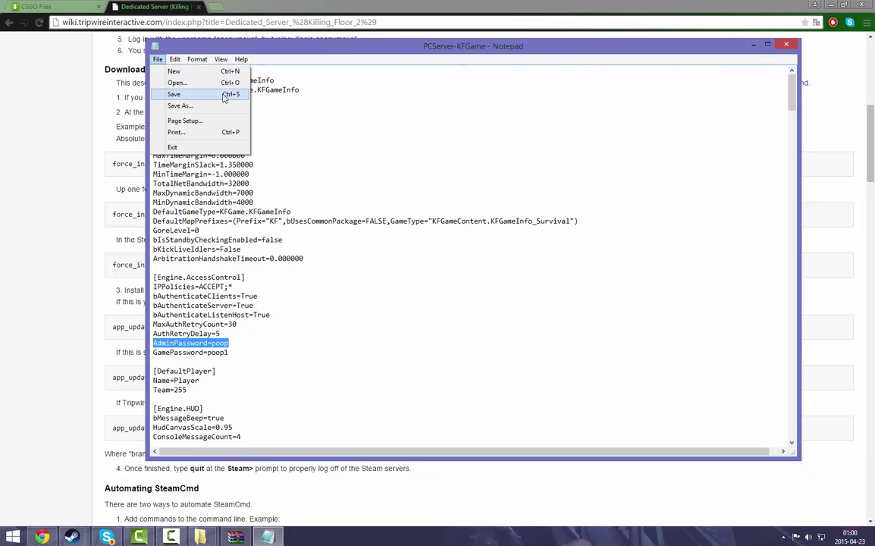
{"action": "left_click", "coordinate": [173, 94]}
{"action": "left_click", "coordinate": [785, 44]}
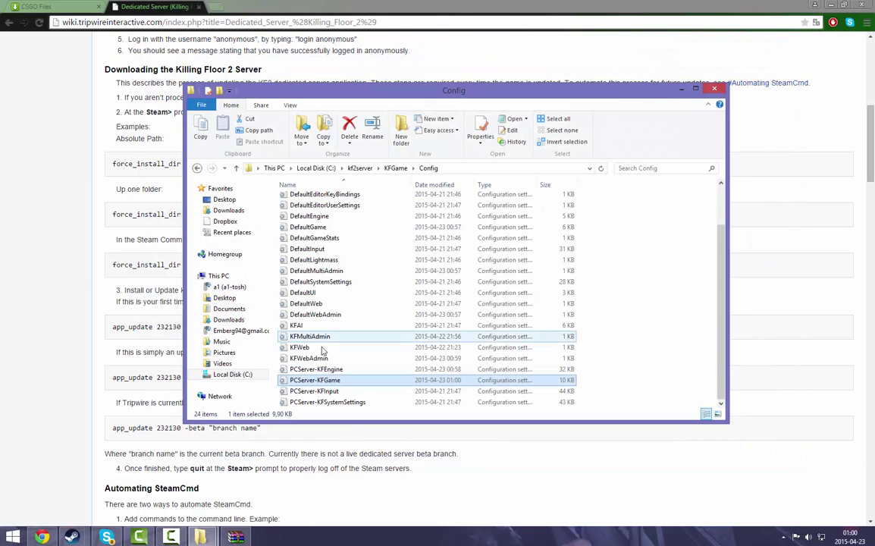
- Open PCServer-KFEngine in Notepad and scroll through its settings
{"action": "left_click", "coordinate": [317, 370]}
{"action": "double_click", "coordinate": [317, 370]}
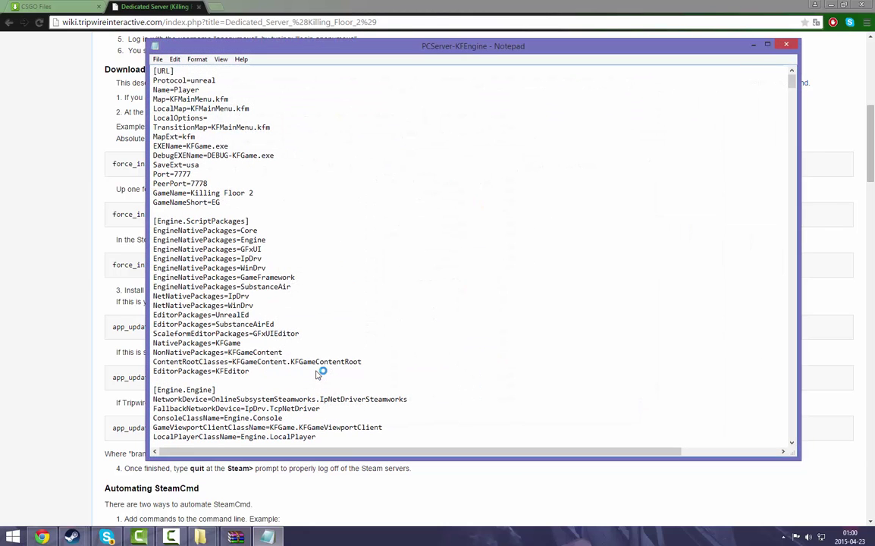
{"action": "scroll", "coordinate": [277, 320], "scroll_direction": "down", "scroll_amount": 14}
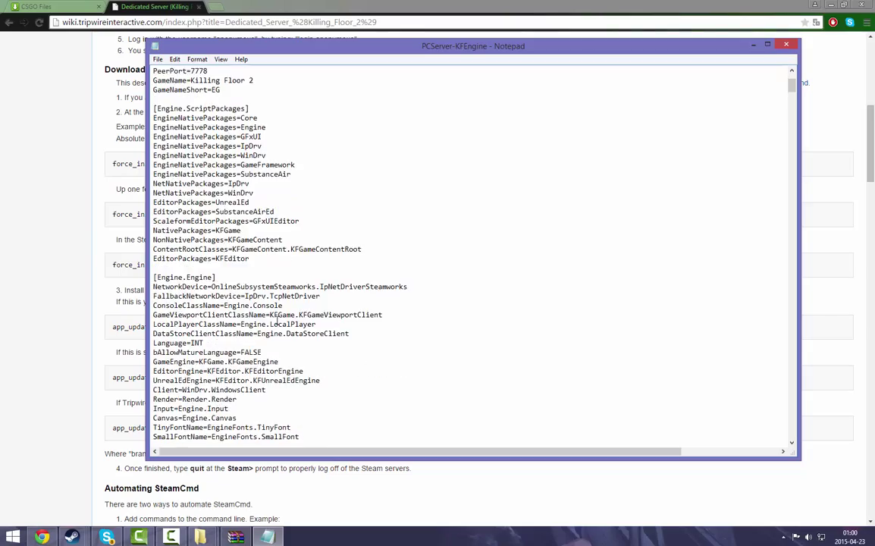
{"action": "scroll", "coordinate": [277, 320], "scroll_direction": "down", "scroll_amount": 20}
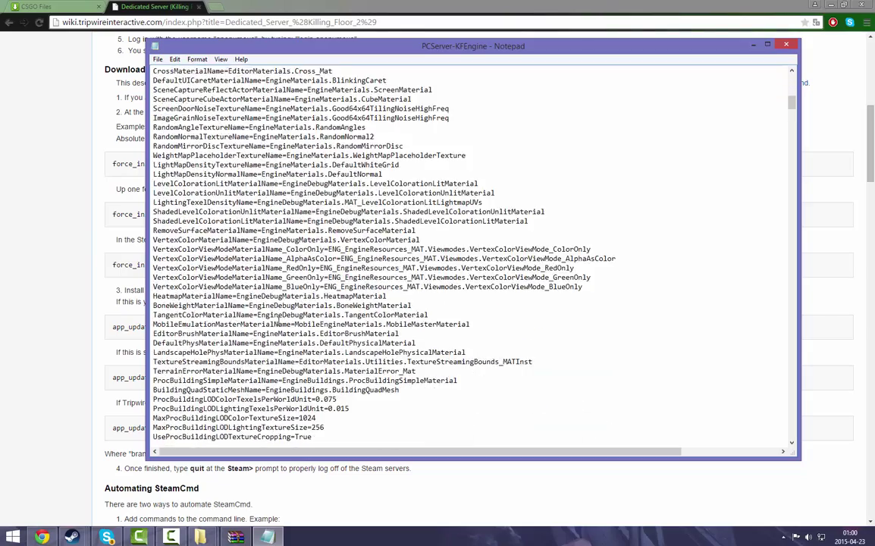
{"action": "scroll", "coordinate": [278, 323], "scroll_direction": "up", "scroll_amount": 20}
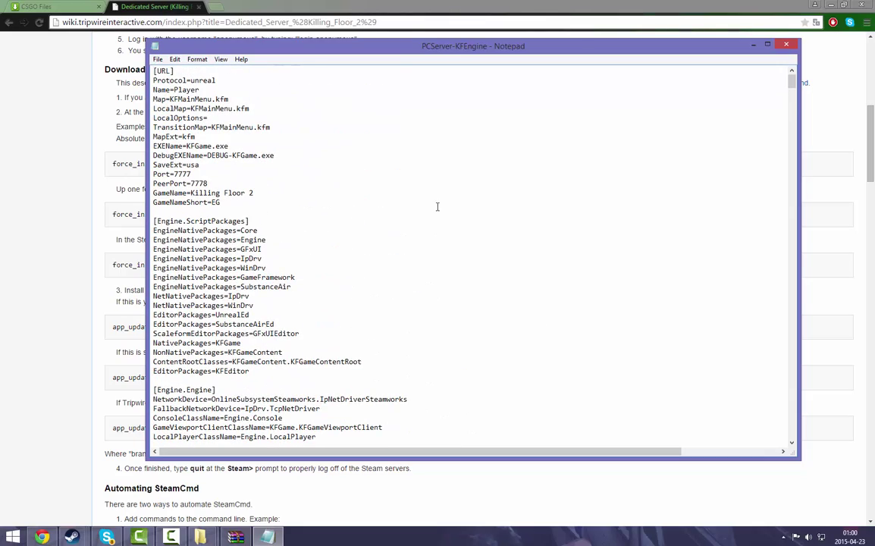
- Close PCServer-KFEngine, then open PCServer-KFGame from the Config folder and scroll through it
{"action": "left_click", "coordinate": [783, 47]}
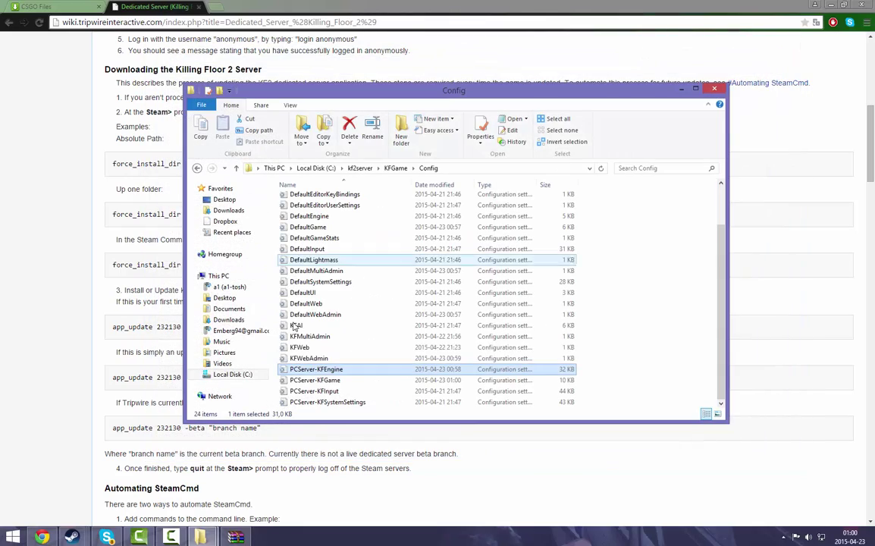
{"action": "double_click", "coordinate": [321, 380]}
{"action": "scroll", "coordinate": [276, 335], "scroll_direction": "down", "scroll_amount": 20}
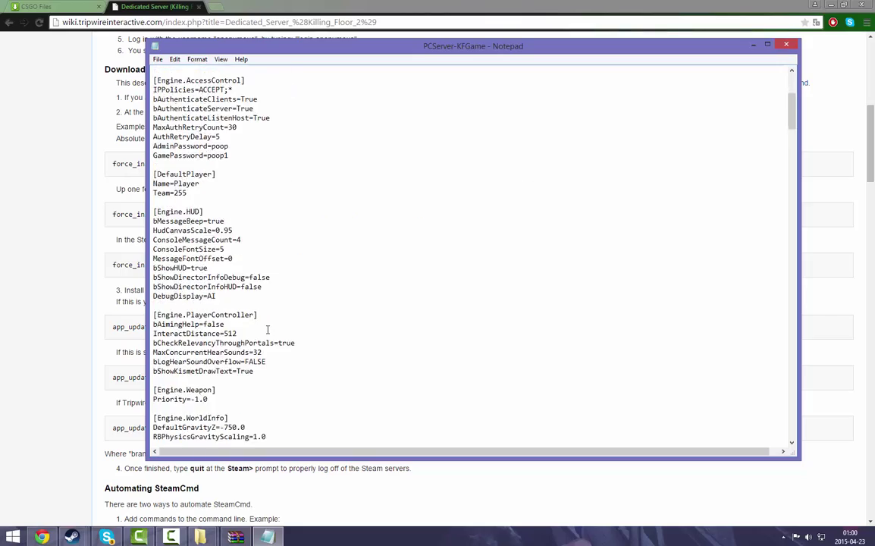
{"action": "scroll", "coordinate": [266, 329], "scroll_direction": "down", "scroll_amount": 20}
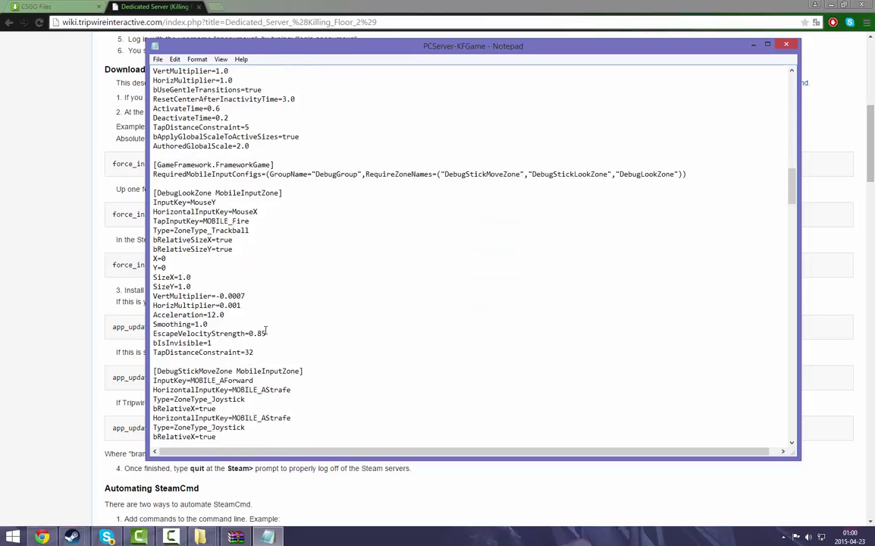
{"action": "scroll", "coordinate": [265, 329], "scroll_direction": "down", "scroll_amount": 8}
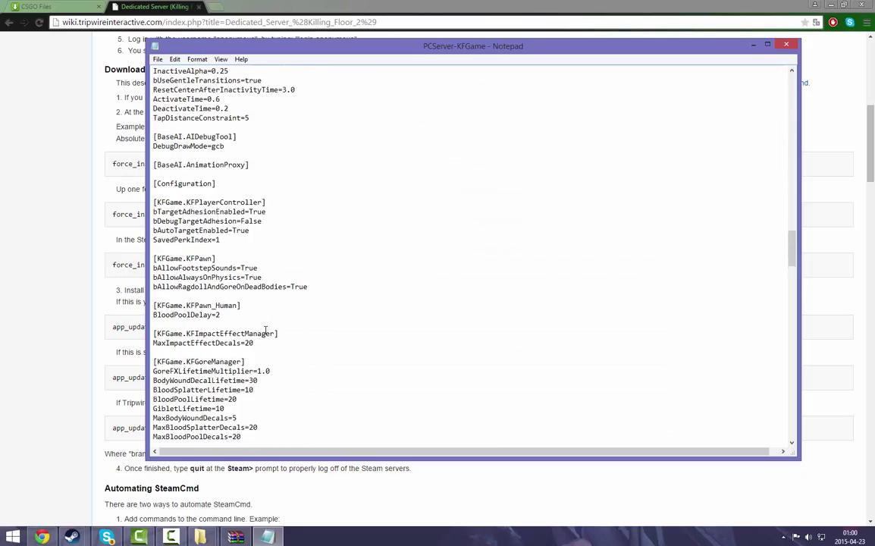
- Search PCServer-KFGame for 'replica' to reach the [Engine.GameReplicationInfo] section
{"action": "key", "text": "ctrl+f"}
{"action": "type", "text": "replication"}
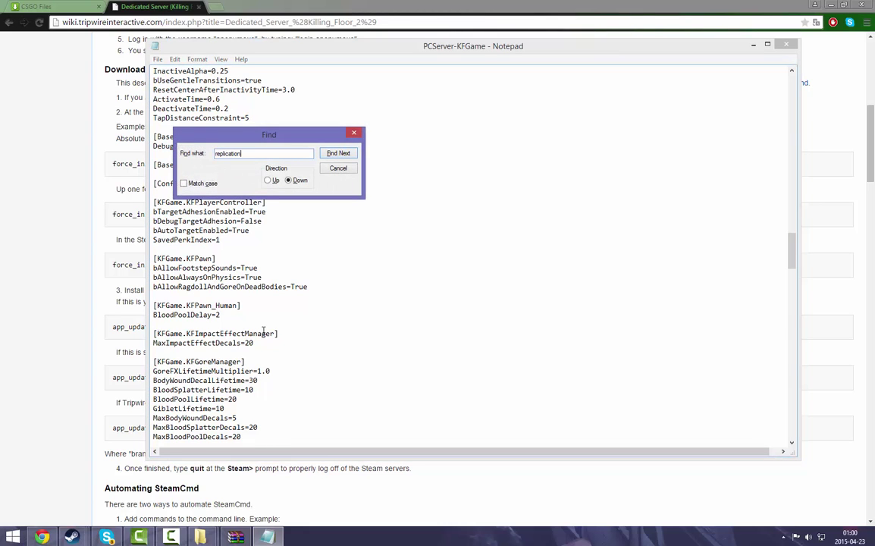
{"action": "key", "text": "Return"}
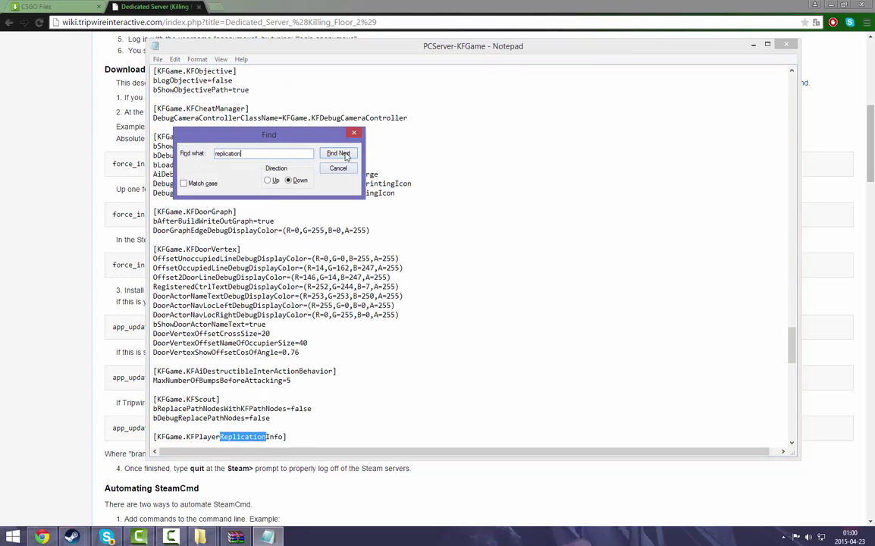
{"action": "left_click", "coordinate": [338, 154]}
{"action": "left_click", "coordinate": [354, 135]}
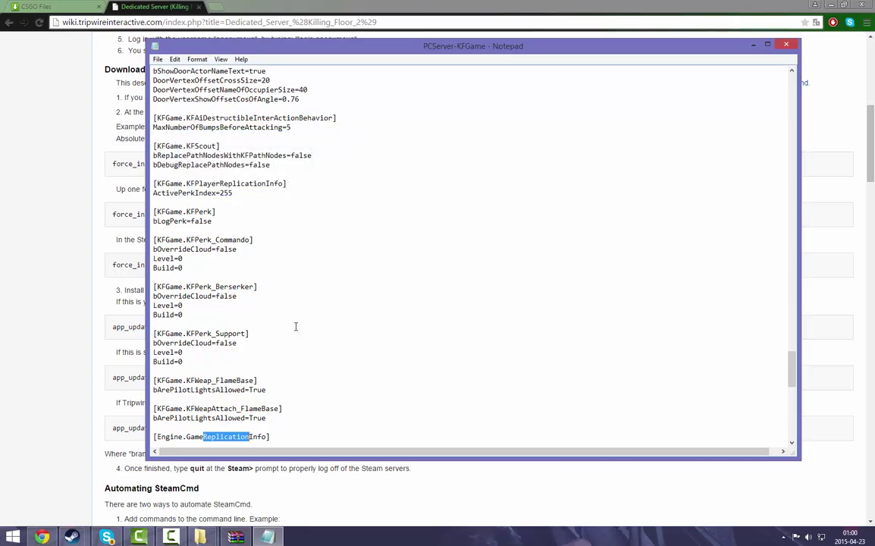
- Highlight the GameReplicationInfo header, the ServerName setting and the ShortName=CCK line
{"action": "scroll", "coordinate": [295, 326], "scroll_direction": "down", "scroll_amount": 4}
{"action": "left_click_drag", "start_coordinate": [268, 323], "coordinate": [172, 323]}
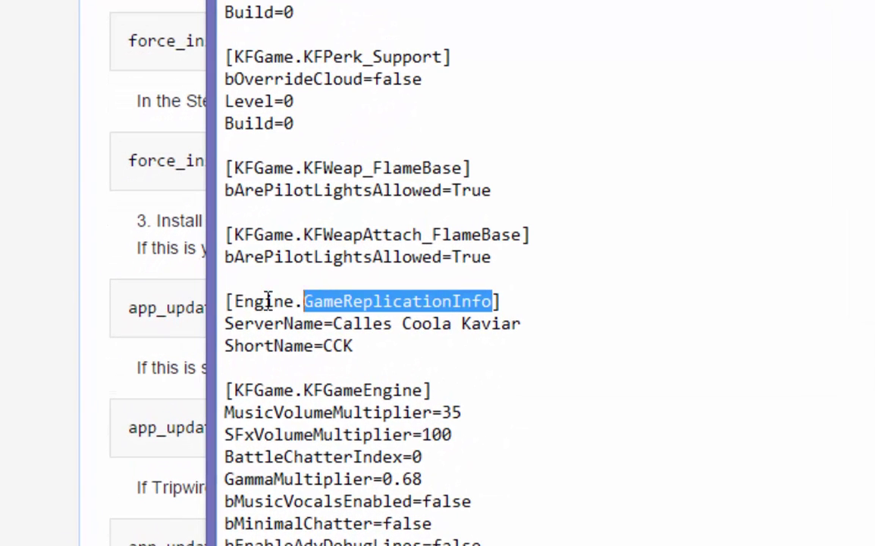
{"action": "left_click_drag", "start_coordinate": [268, 301], "coordinate": [228, 303]}
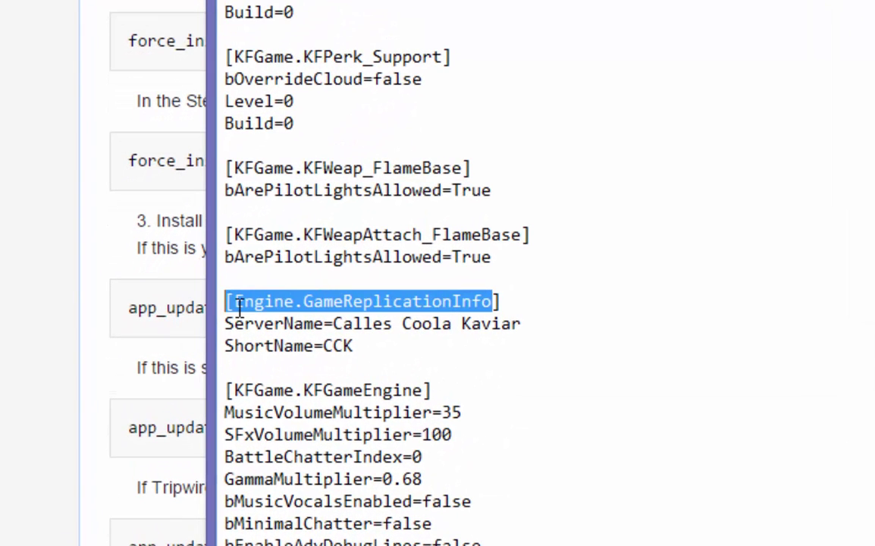
{"action": "left_click", "coordinate": [228, 303]}
{"action": "left_click_drag", "start_coordinate": [521, 323], "coordinate": [333, 323]}
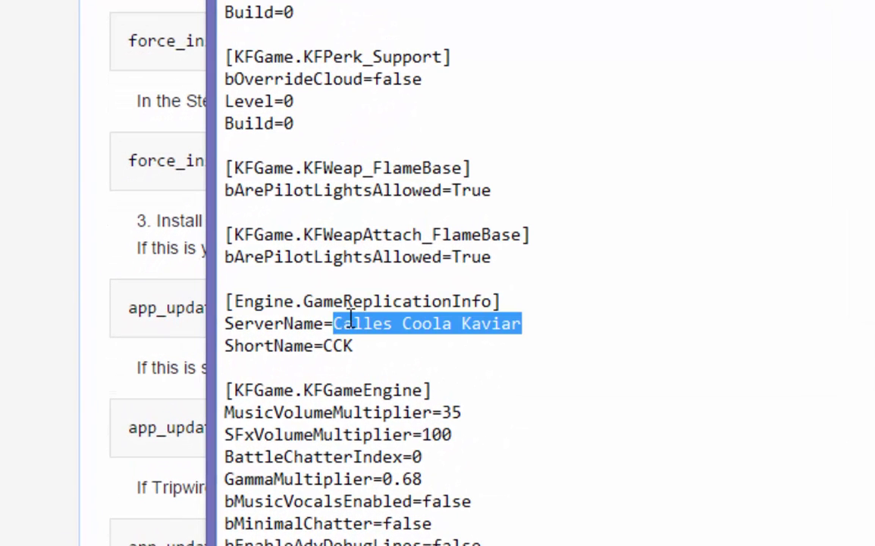
{"action": "left_click_drag", "start_coordinate": [521, 323], "coordinate": [241, 326]}
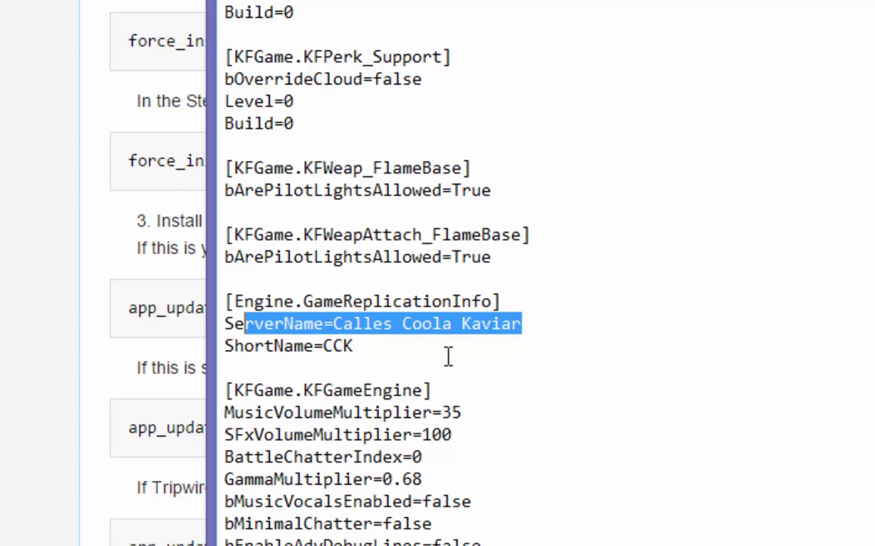
{"action": "left_click_drag", "start_coordinate": [478, 345], "coordinate": [188, 345]}
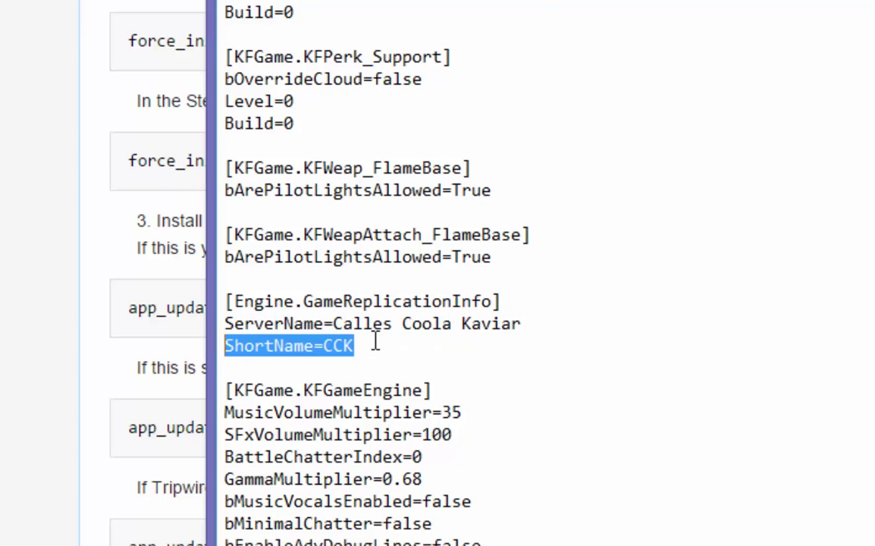
{"action": "left_click", "coordinate": [350, 346]}
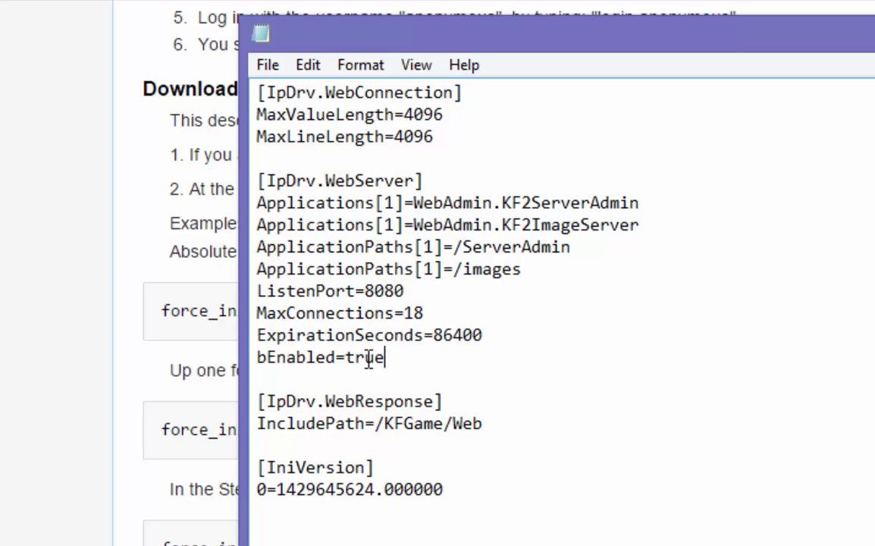
- Highlight KFWeb's bEnabled=true line under [IpDrv.WebServer] to confirm WebAdmin is enabled
{"action": "left_click_drag", "start_coordinate": [385, 357], "coordinate": [256, 358]}
{"action": "left_click", "coordinate": [326, 357]}
{"action": "left_click_drag", "start_coordinate": [385, 357], "coordinate": [251, 362]}
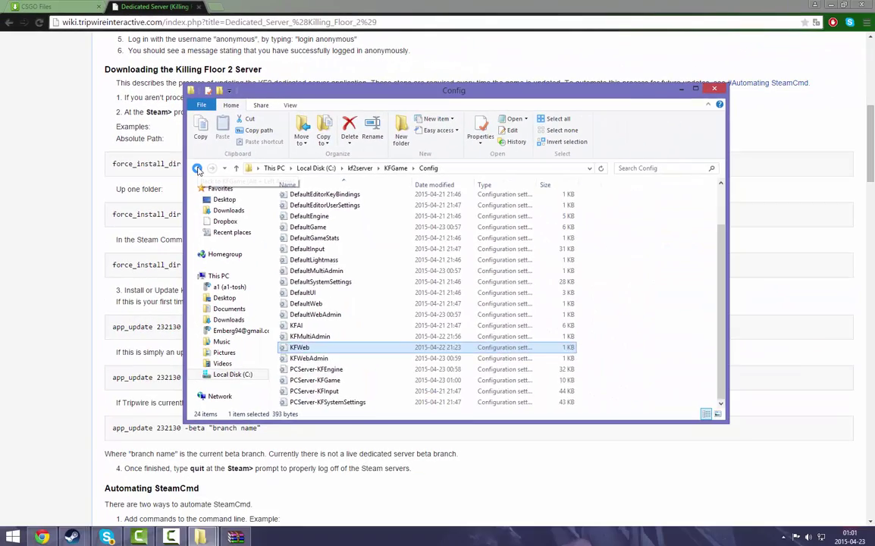
- Return to the KFGame folder and scroll the wiki page down to the Ports table
{"action": "left_click", "coordinate": [197, 169]}
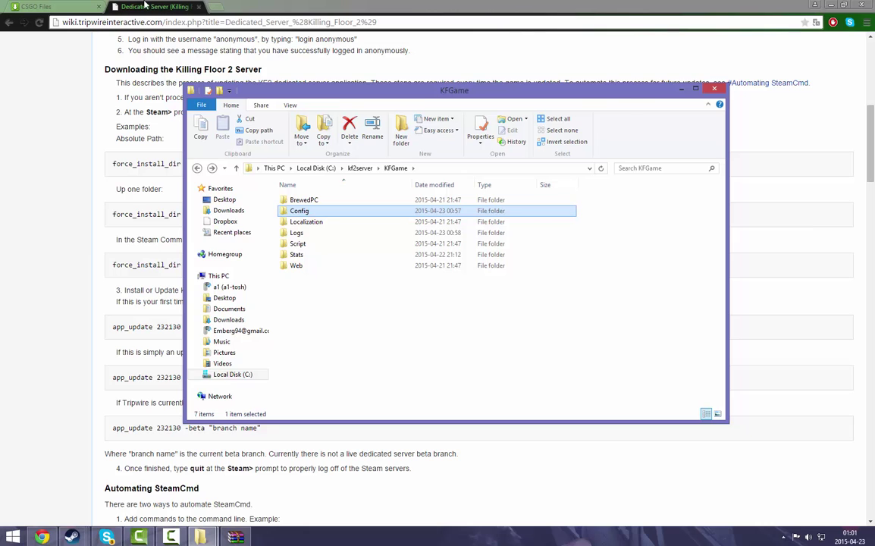
{"action": "left_click", "coordinate": [145, 6]}
{"action": "scroll", "coordinate": [152, 231], "scroll_direction": "down", "scroll_amount": 5}
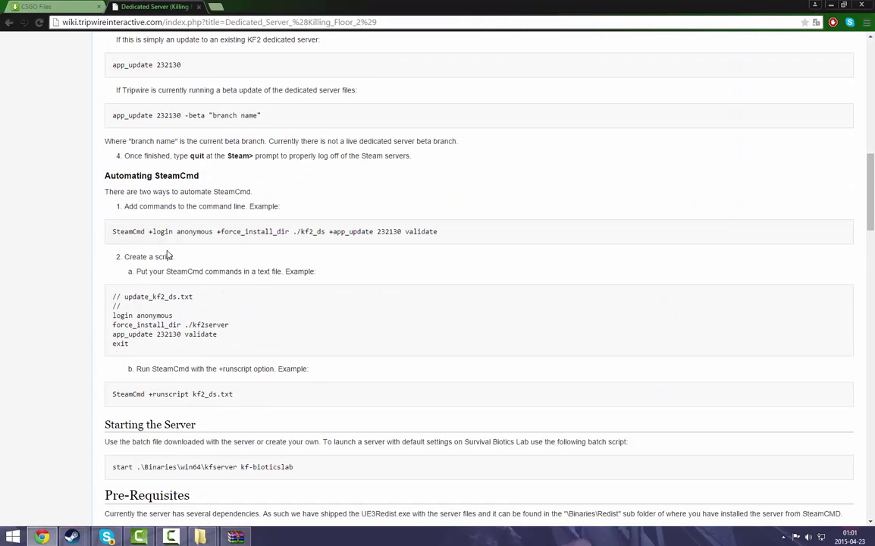
{"action": "scroll", "coordinate": [169, 256], "scroll_direction": "down", "scroll_amount": 5}
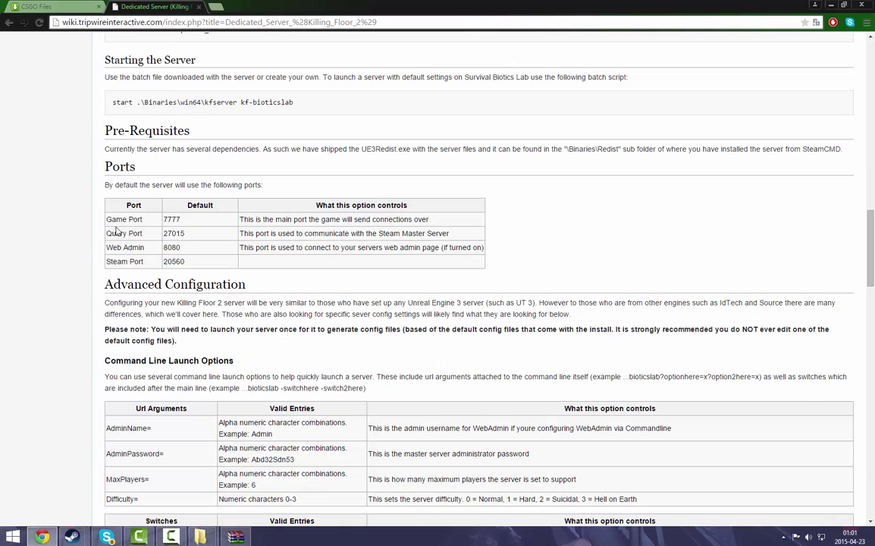
- Highlight the Game Port default 7777 and the Query Port 27015 rows
{"action": "left_click_drag", "start_coordinate": [107, 219], "coordinate": [186, 219]}
{"action": "left_click", "coordinate": [189, 223]}
{"action": "double_click", "coordinate": [176, 233]}
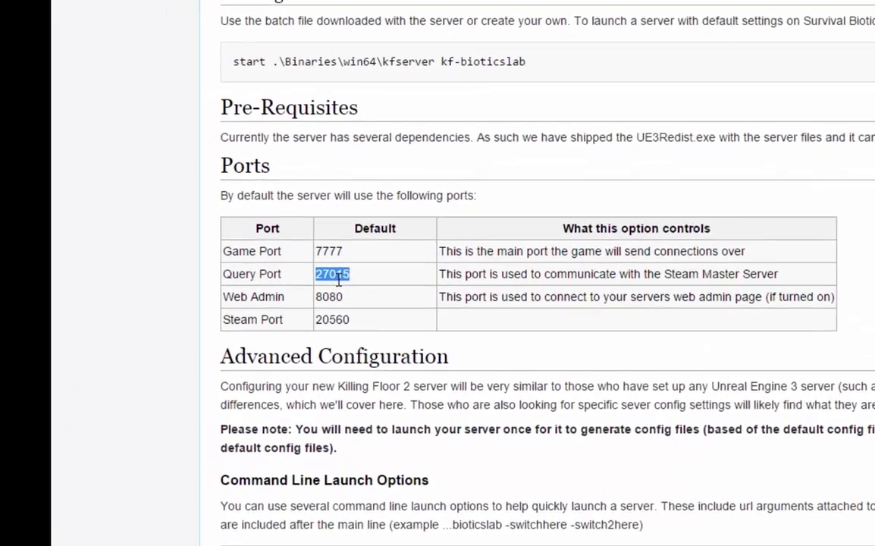
{"action": "left_click", "coordinate": [184, 233]}
{"action": "left_click_drag", "start_coordinate": [402, 286], "coordinate": [872, 287]}
{"action": "left_click", "coordinate": [249, 293]}
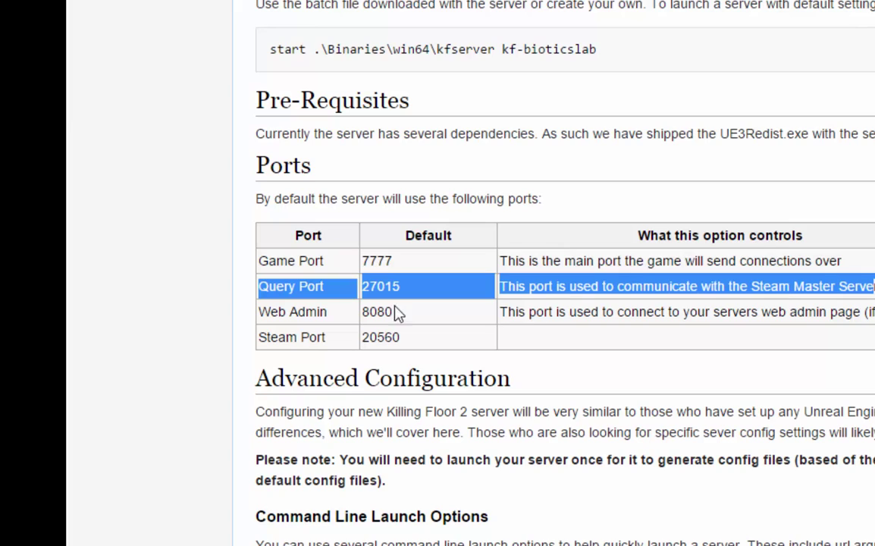
{"action": "left_click", "coordinate": [271, 316]}
- Highlight the Web Admin port 8080 and Steam Port 20560 rows
{"action": "left_click_drag", "start_coordinate": [260, 311], "coordinate": [437, 316]}
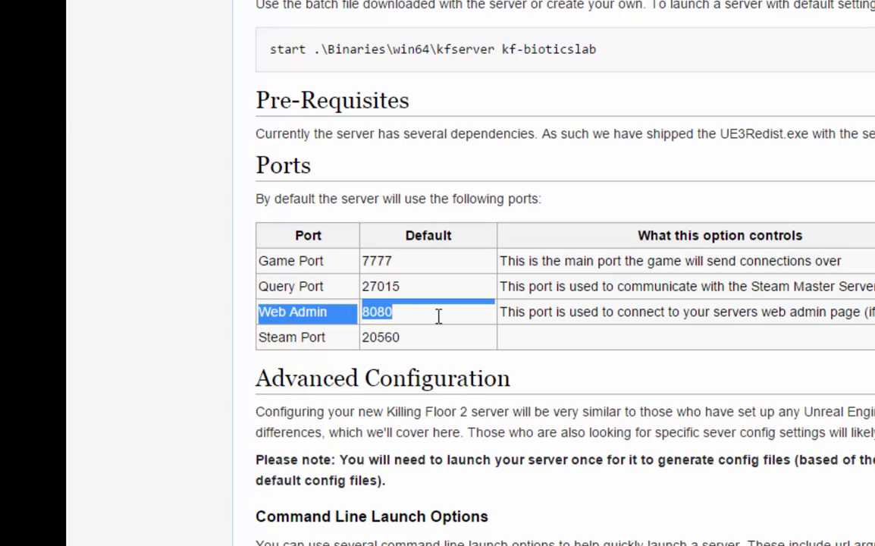
{"action": "left_click", "coordinate": [271, 311]}
{"action": "left_click_drag", "start_coordinate": [260, 311], "coordinate": [433, 316]}
{"action": "left_click", "coordinate": [360, 322]}
{"action": "left_click_drag", "start_coordinate": [361, 327], "coordinate": [237, 313]}
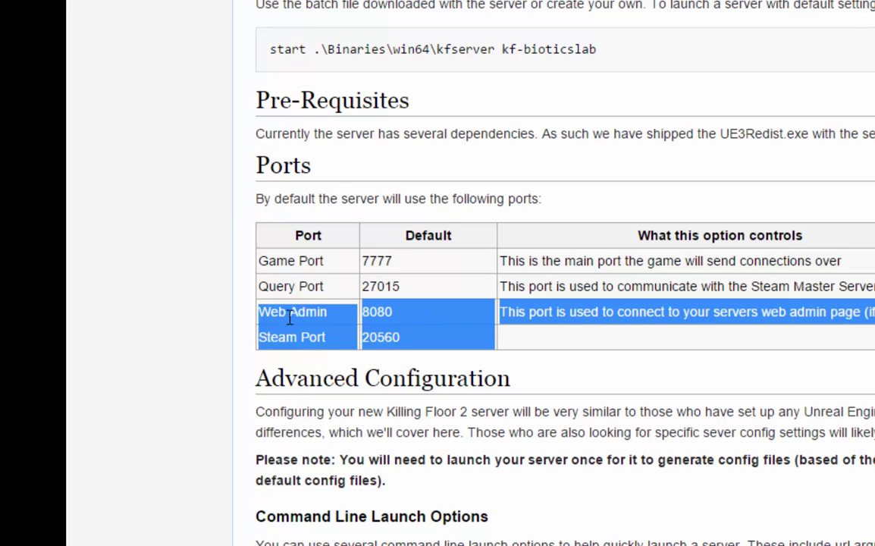
{"action": "left_click", "coordinate": [397, 338]}
{"action": "left_click_drag", "start_coordinate": [413, 336], "coordinate": [256, 336]}
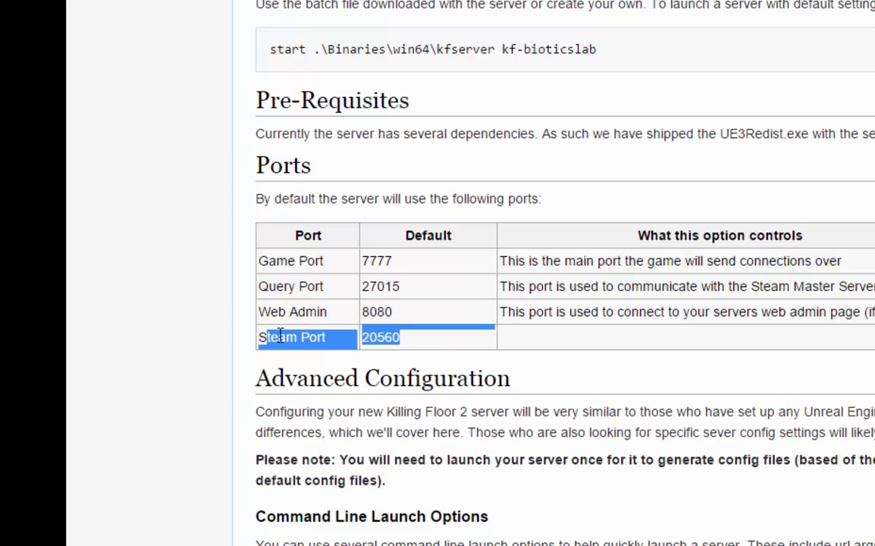
{"action": "left_click", "coordinate": [394, 337]}
{"action": "left_click_drag", "start_coordinate": [394, 337], "coordinate": [246, 335]}
{"action": "left_click", "coordinate": [425, 338]}
{"action": "left_click_drag", "start_coordinate": [425, 338], "coordinate": [259, 335]}
{"action": "left_click", "coordinate": [367, 326]}
{"action": "scroll", "coordinate": [366, 321], "scroll_direction": "down", "scroll_amount": 2}
{"action": "scroll", "coordinate": [371, 321], "scroll_direction": "up", "scroll_amount": 2}
{"action": "scroll", "coordinate": [371, 325], "scroll_direction": "up", "scroll_amount": 5}
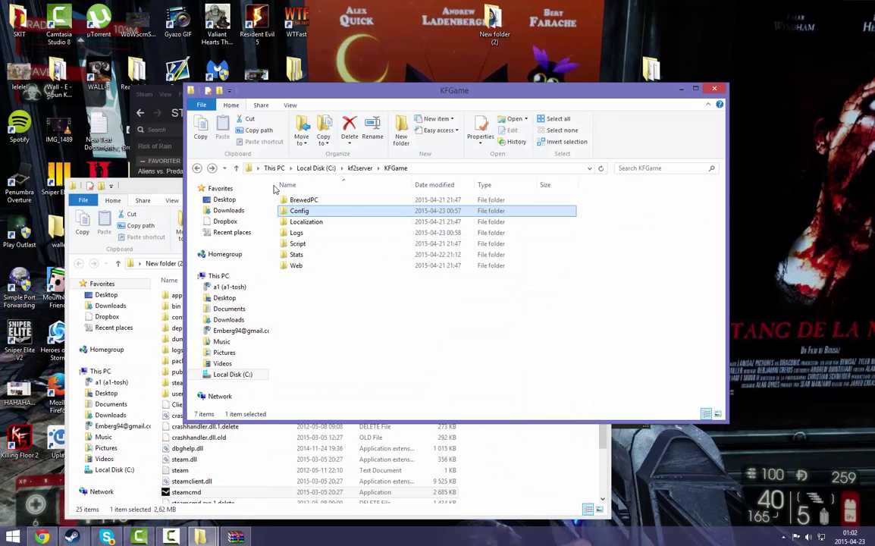
- Go up to kf2server and open KF2Server.bat with Edit with Notepad++
{"action": "key", "text": "alt+Up"}
{"action": "right_click", "coordinate": [306, 256]}
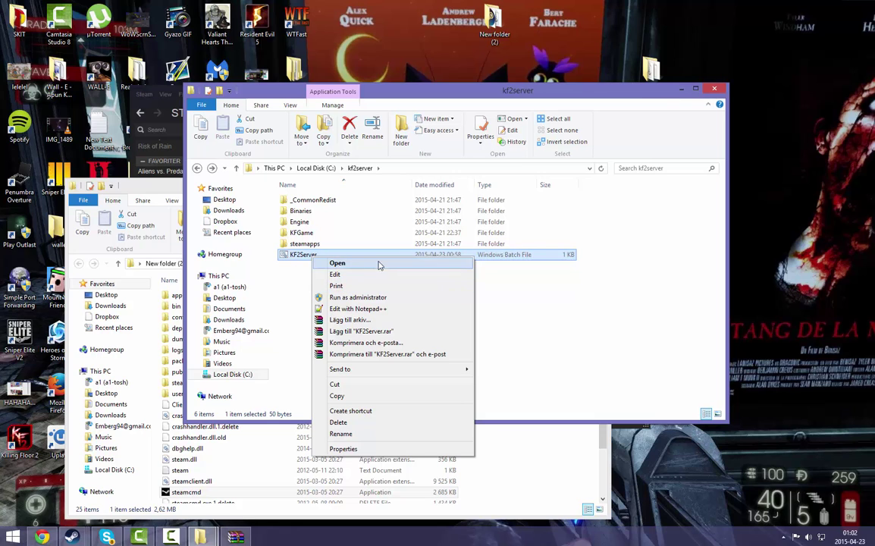
{"action": "left_click", "coordinate": [355, 310]}
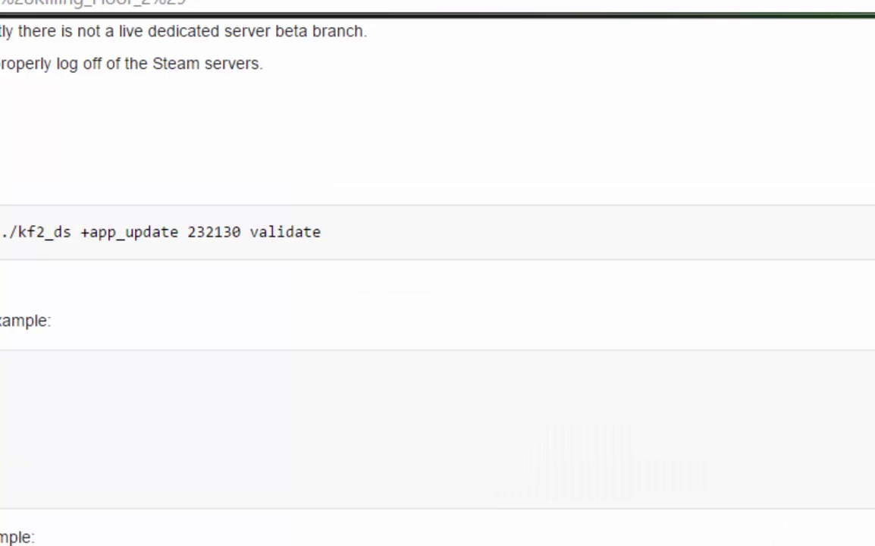
{"action": "scroll", "coordinate": [438, 273], "scroll_direction": "down", "scroll_amount": 10}
{"action": "scroll", "coordinate": [437, 273], "scroll_direction": "up", "scroll_amount": 5}
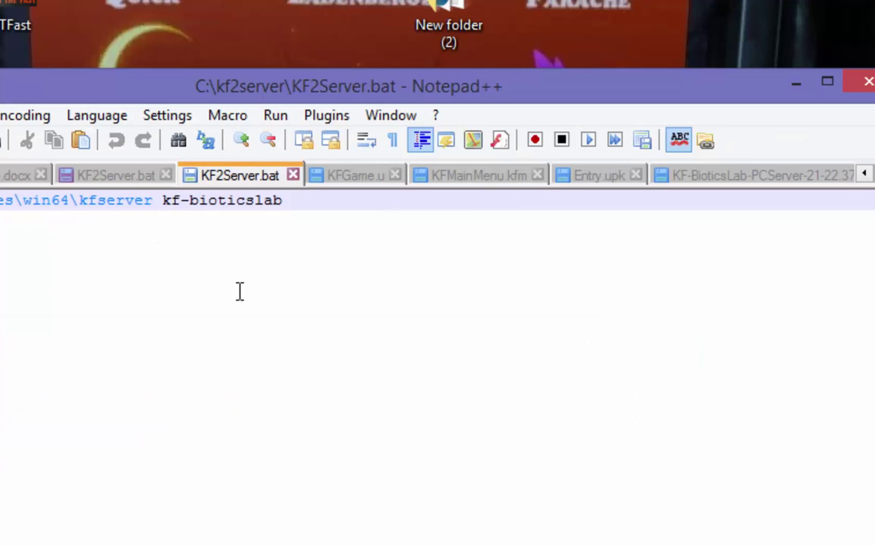
- Extend the kf-bioticslab launch line with ?Difficulty=1 -Port=7777 -QueryPort=27015
{"action": "left_click", "coordinate": [304, 205]}
{"action": "key", "text": "BackSpace"}
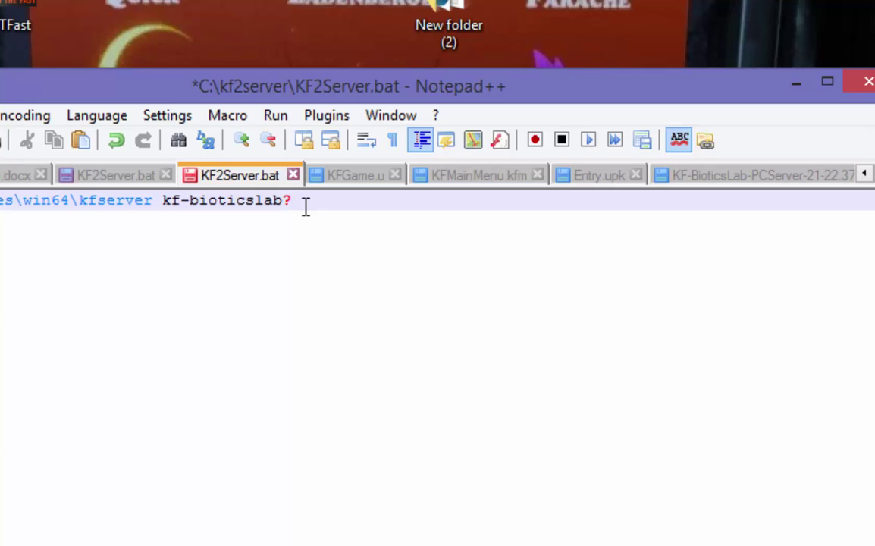
{"action": "type", "text": "Difficulty=2"}
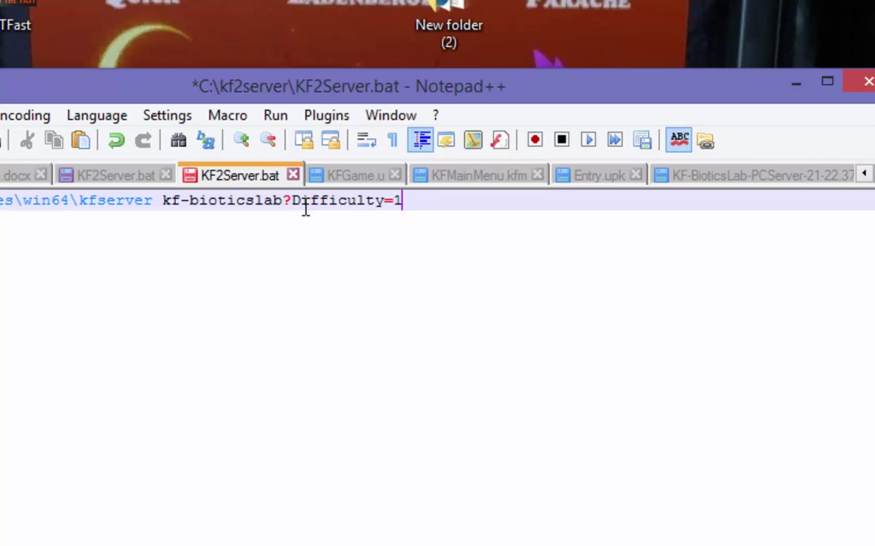
{"action": "key", "text": "BackSpace"}
{"action": "type", "text": "3"}
{"action": "key", "text": "BackSpace"}
{"action": "type", "text": "1 -Port="}
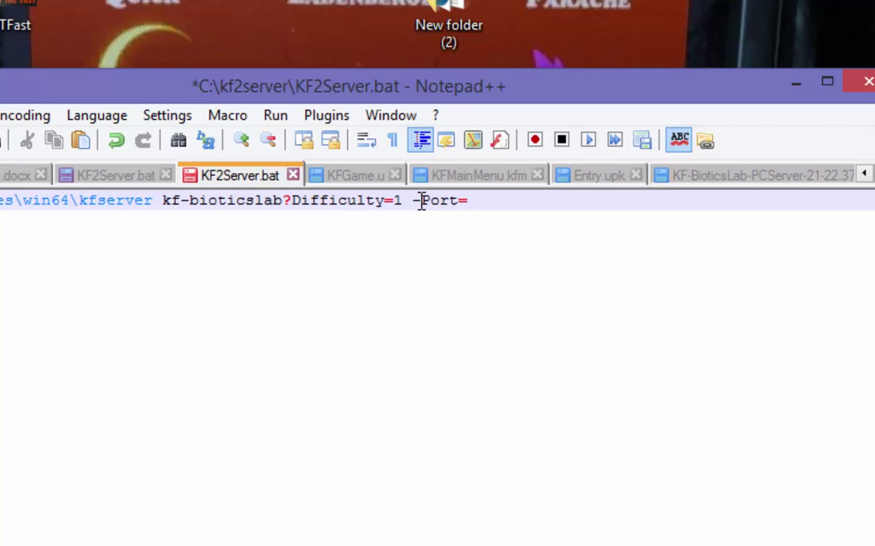
{"action": "type", "text": "7777 -QueryP"}
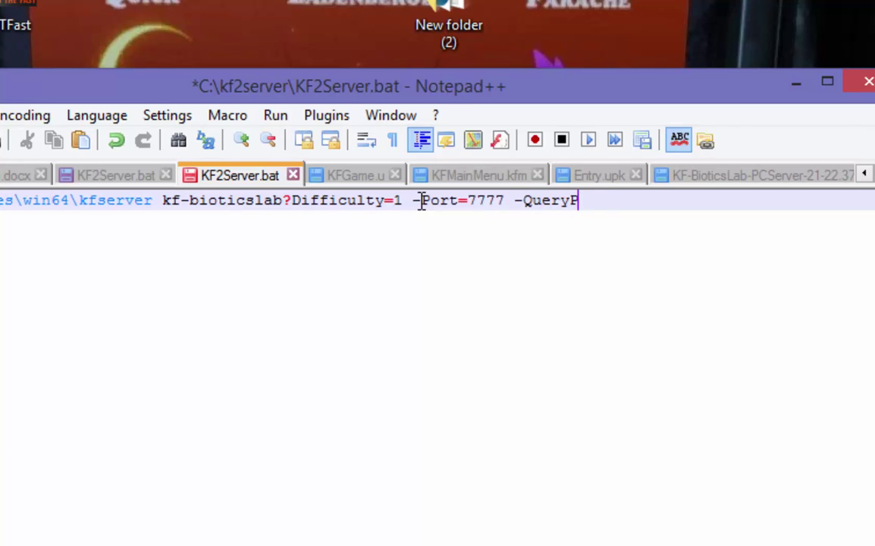
{"action": "type", "text": "ort"}
{"action": "type", "text": "=270"}
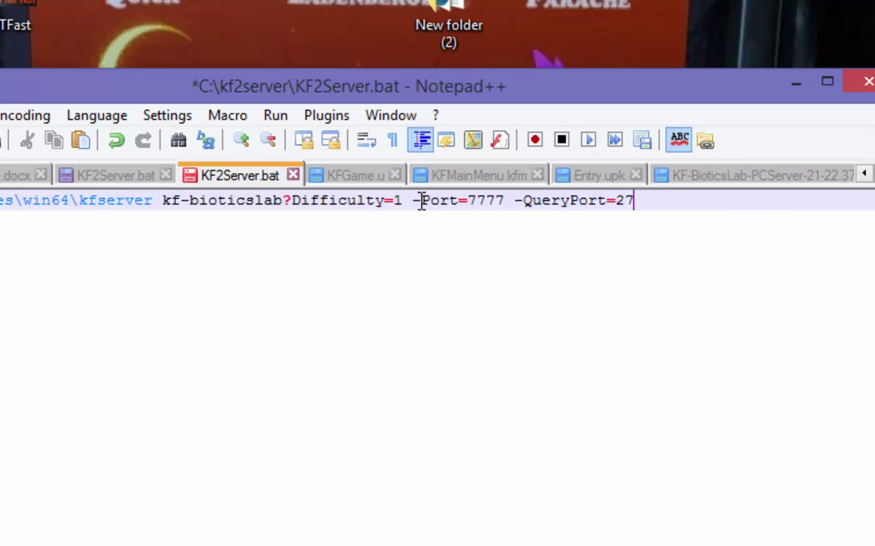
{"action": "type", "text": "15"}
- Review the edited launch line's map name and port arguments, then close Notepad++
{"action": "left_click_drag", "start_coordinate": [675, 196], "coordinate": [2, 176]}
{"action": "left_click", "coordinate": [278, 231]}
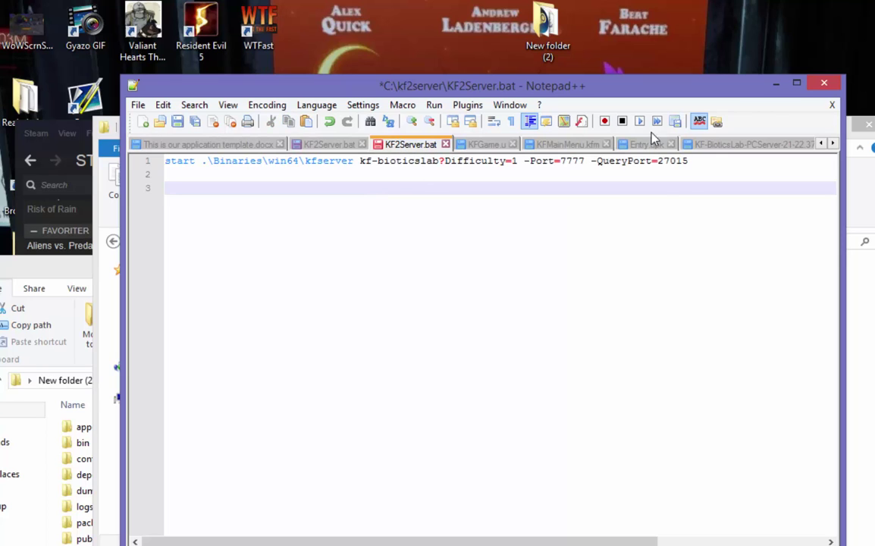
{"action": "left_click", "coordinate": [701, 161]}
{"action": "left_click_drag", "start_coordinate": [688, 160], "coordinate": [140, 156]}
{"action": "left_click", "coordinate": [515, 161]}
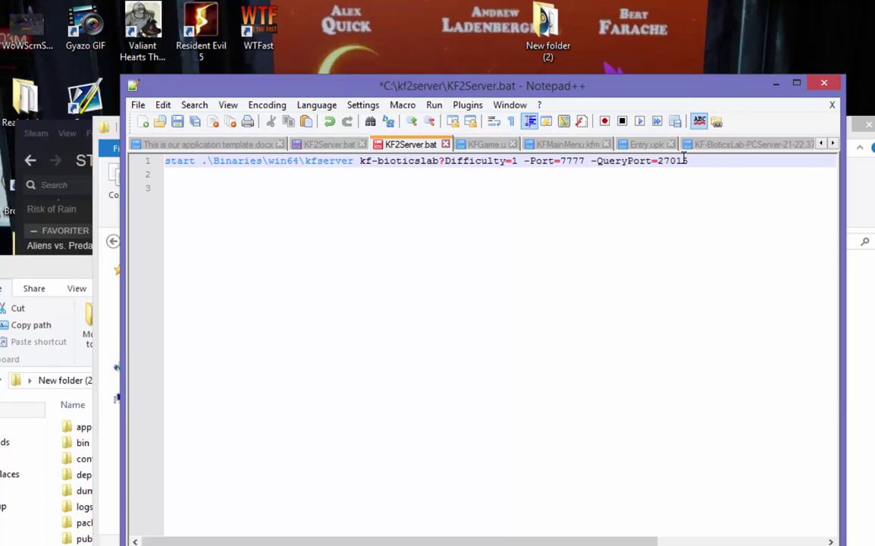
{"action": "left_click_drag", "start_coordinate": [708, 161], "coordinate": [367, 160]}
{"action": "left_click", "coordinate": [418, 160]}
{"action": "left_click_drag", "start_coordinate": [439, 160], "coordinate": [376, 160]}
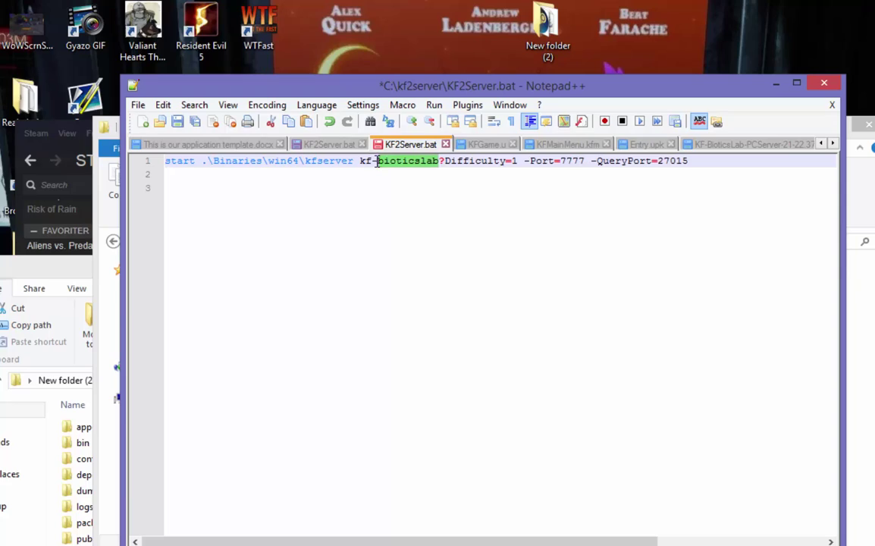
{"action": "left_click", "coordinate": [496, 177]}
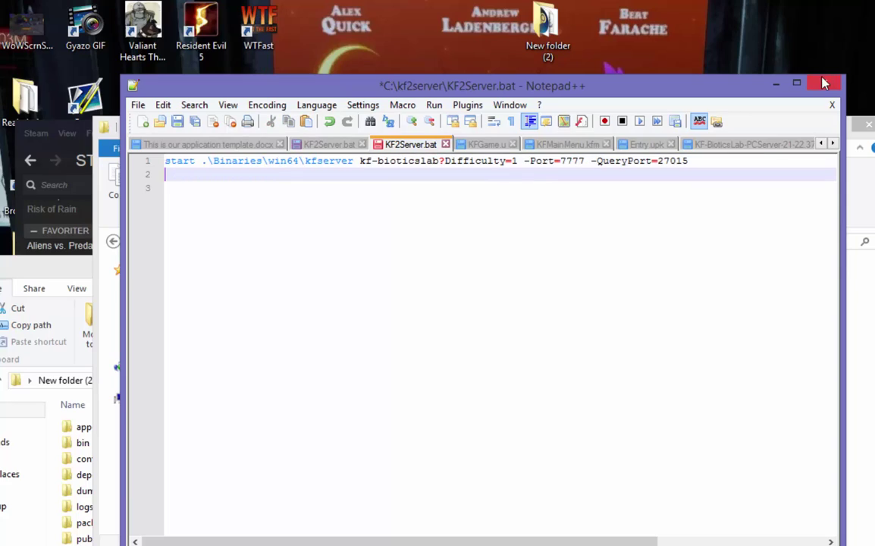
{"action": "left_click", "coordinate": [825, 83]}
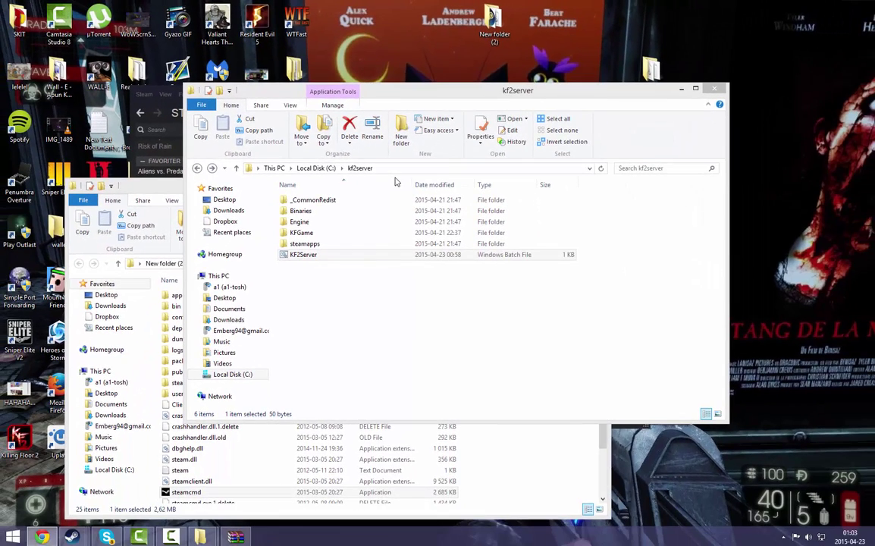
- Run KF2Server.bat from C:\kf2server to start the dedicated server
{"action": "left_click", "coordinate": [311, 256]}
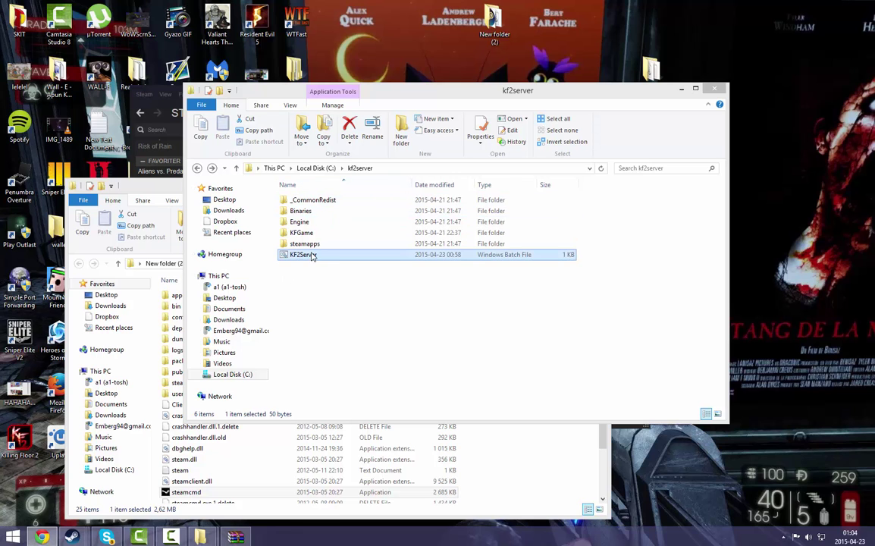
{"action": "double_click", "coordinate": [311, 255]}
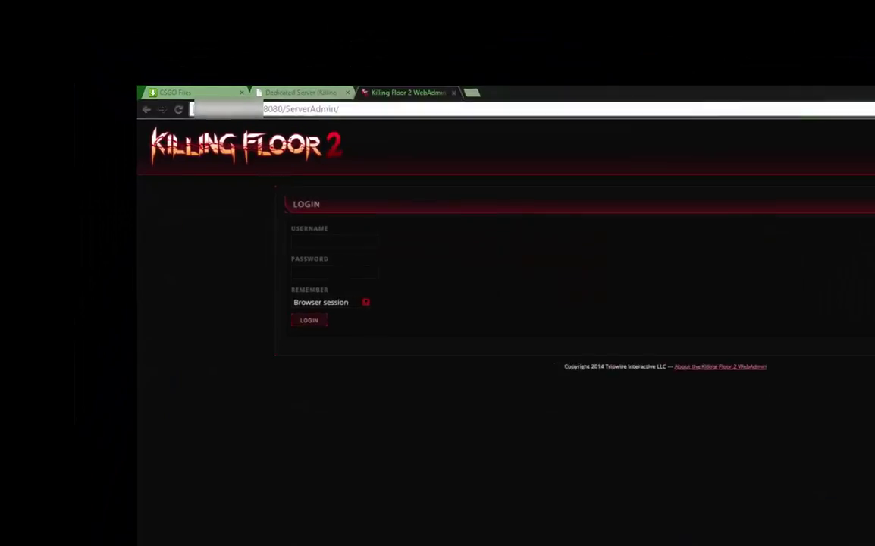
- Look up the machine's IP address on whatsmyip.org in a new tab, then close it
{"action": "left_click", "coordinate": [349, 109]}
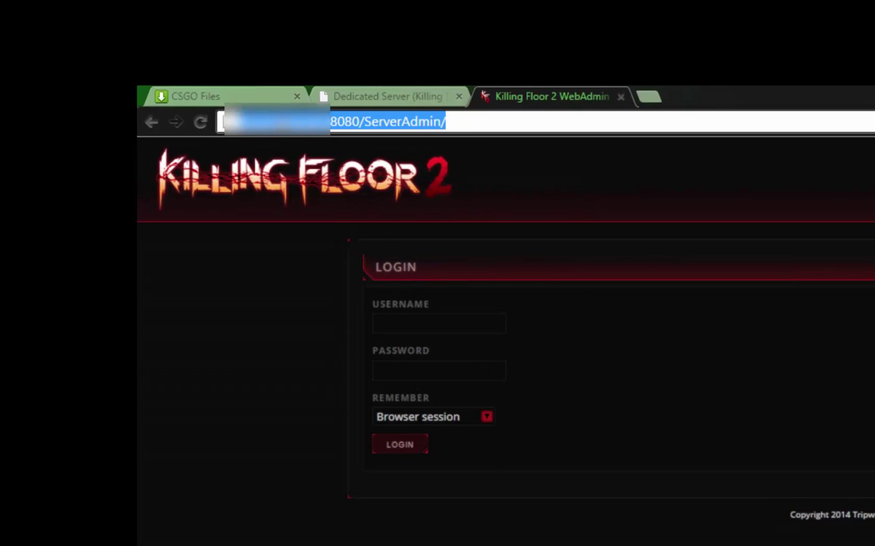
{"action": "left_click", "coordinate": [463, 123]}
{"action": "key", "text": "ctrl+a"}
{"action": "left_click", "coordinate": [640, 93]}
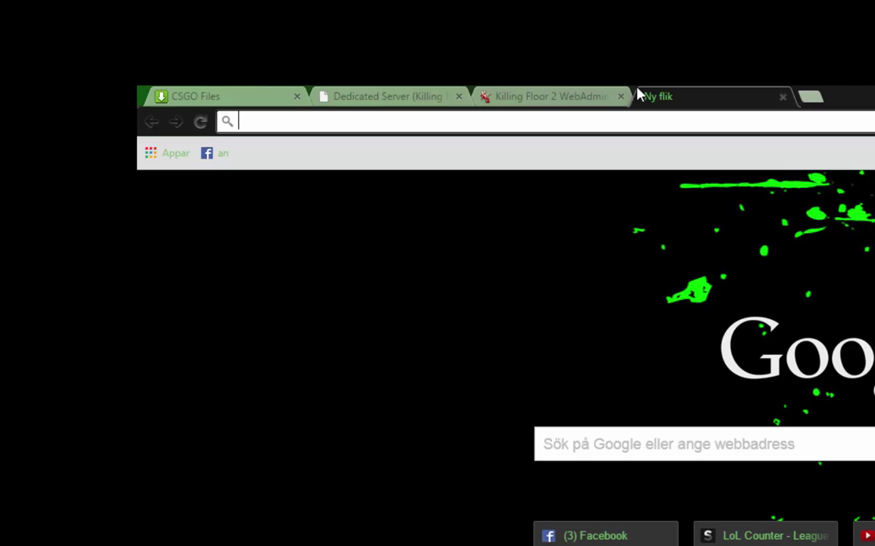
{"action": "type", "text": "whatsmyip.org"}
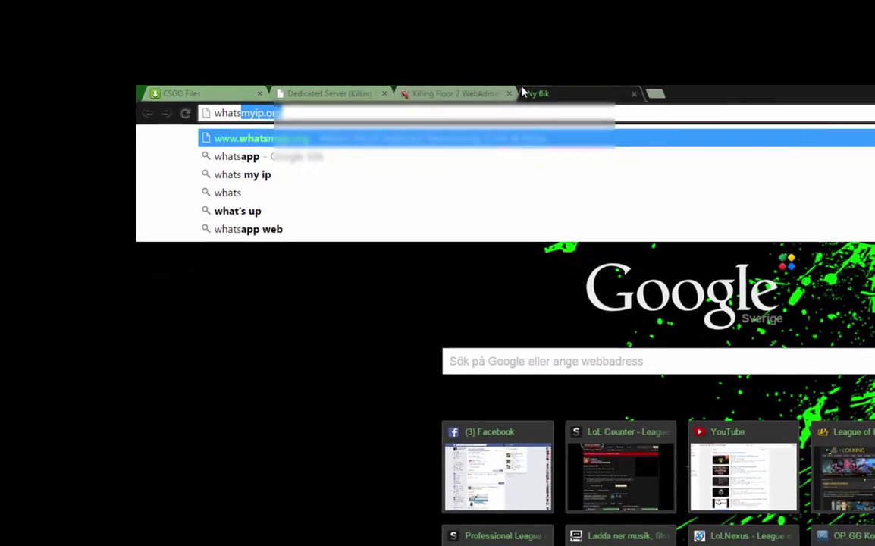
{"action": "key", "text": "Return"}
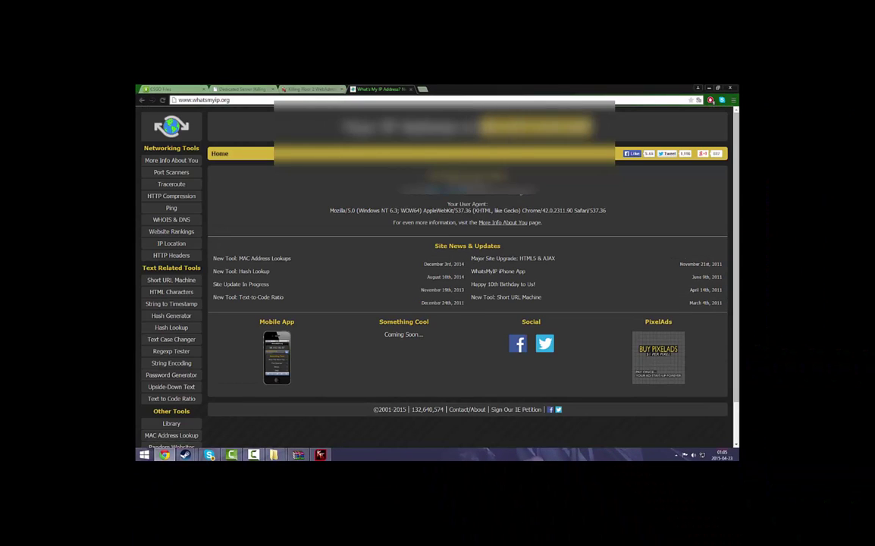
{"action": "left_click", "coordinate": [411, 89]}
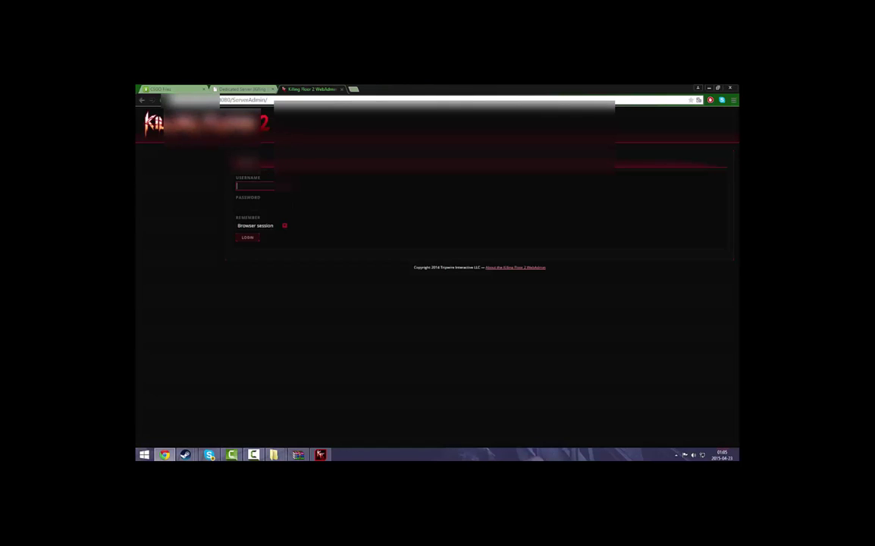
- Load the WebAdmin login page from the local network address on port 8080
{"action": "left_click_drag", "start_coordinate": [269, 100], "coordinate": [166, 100]}
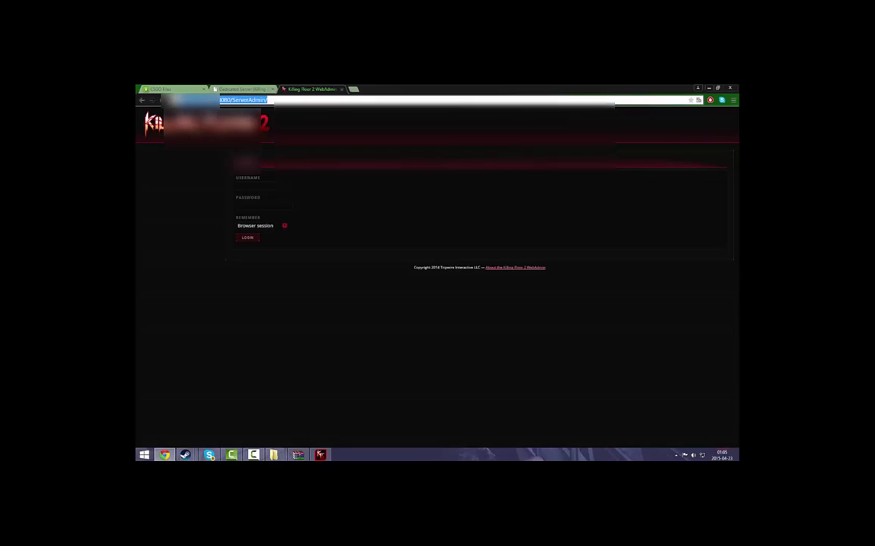
{"action": "type", "text": "192.168."}
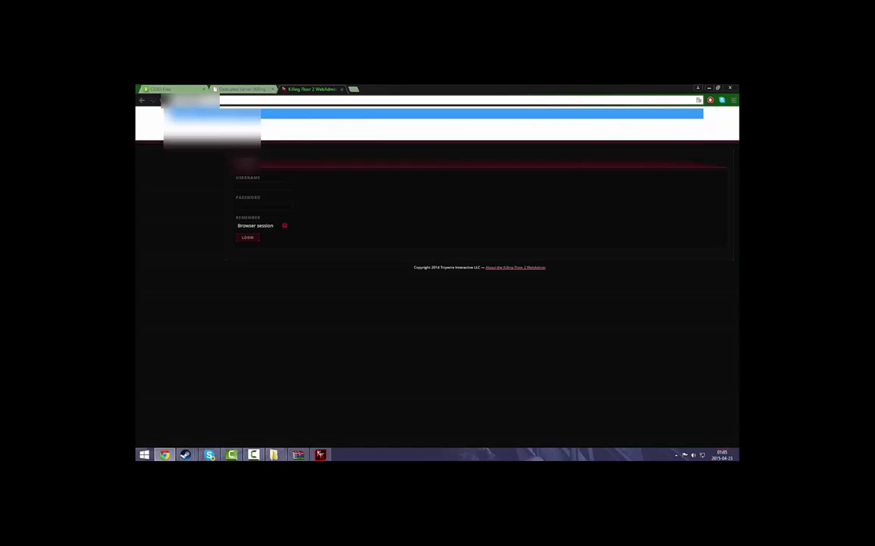
{"action": "type", "text": "1."}
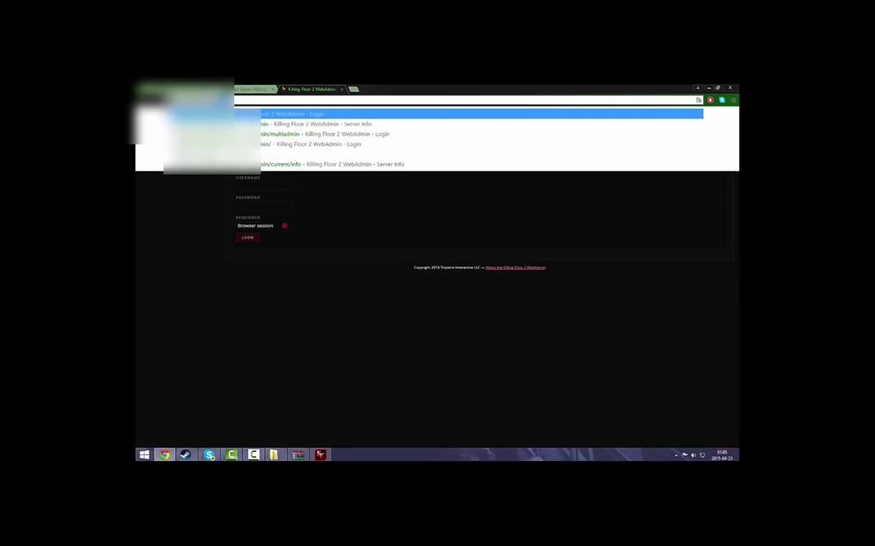
{"action": "type", "text": ":8"}
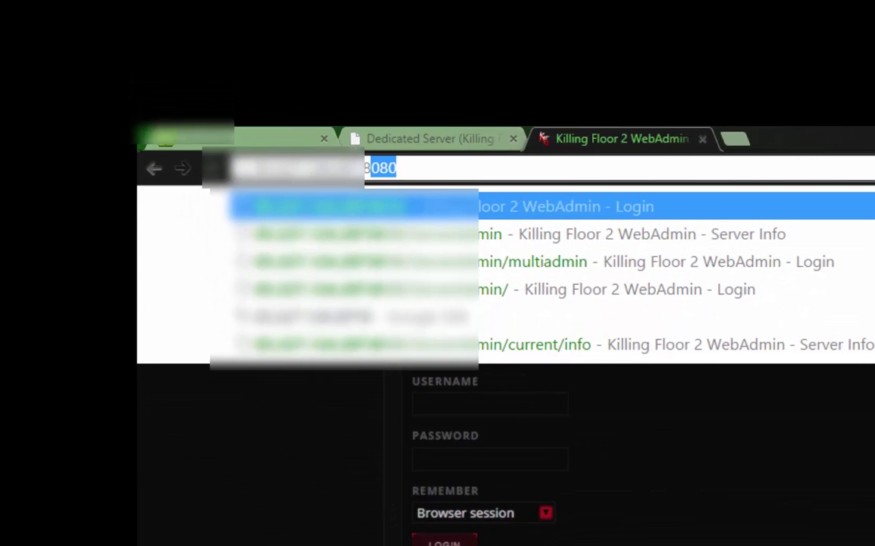
{"action": "type", "text": "080"}
{"action": "key", "text": "Return"}
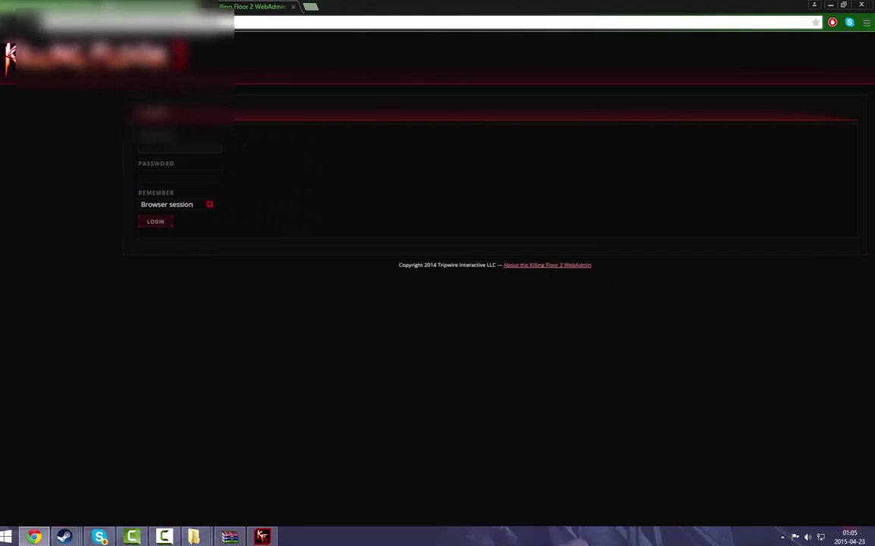
- Log in to WebAdmin with the admin credentials and decline saving the password
{"action": "left_click", "coordinate": [179, 176]}
{"action": "key", "text": "Return"}
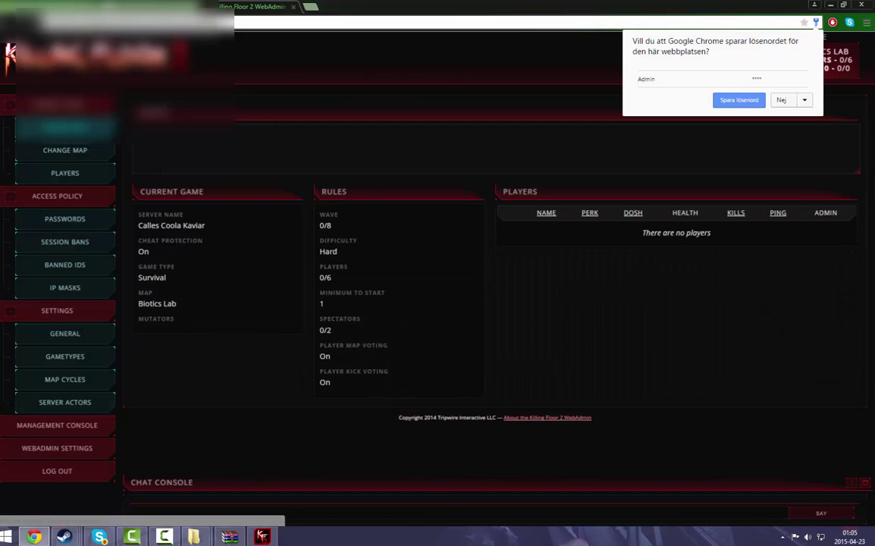
{"action": "left_click", "coordinate": [782, 101]}
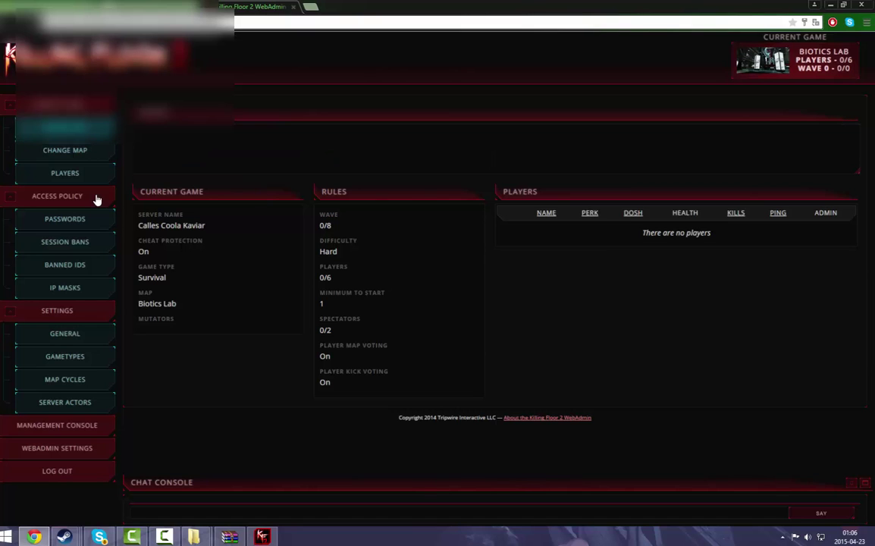
- Change the game to Biotics Lab with URL variable Difficulty=2, then minimize Chrome
{"action": "left_click", "coordinate": [75, 151]}
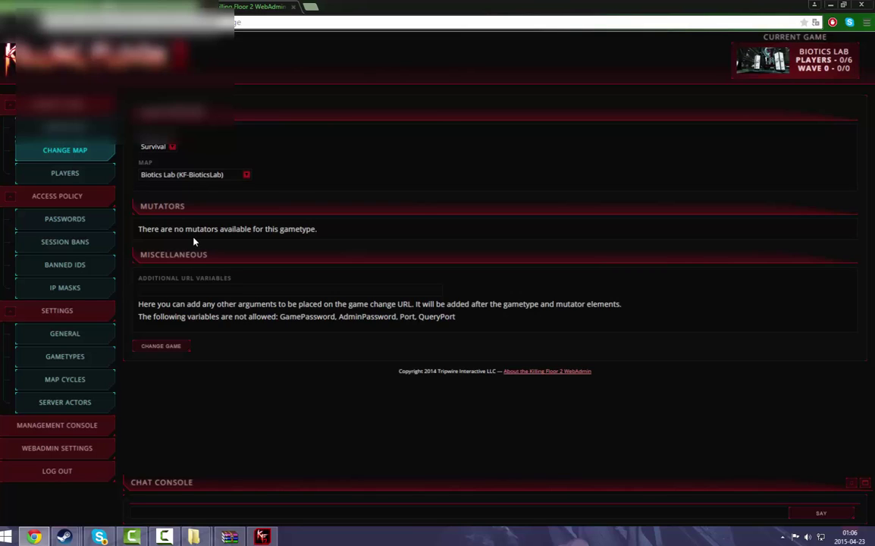
{"action": "left_click", "coordinate": [182, 176]}
{"action": "left_click", "coordinate": [182, 185]}
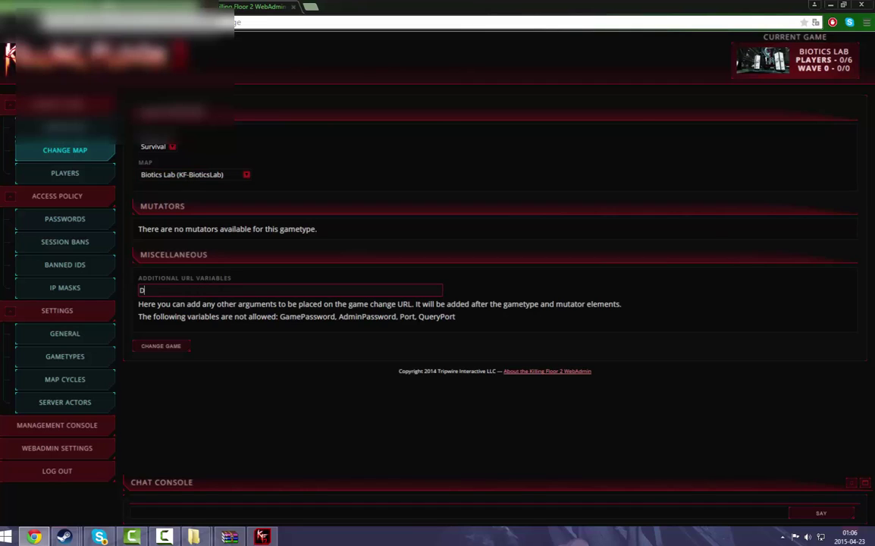
{"action": "type", "text": "Difficulty=2"}
{"action": "left_click", "coordinate": [166, 347]}
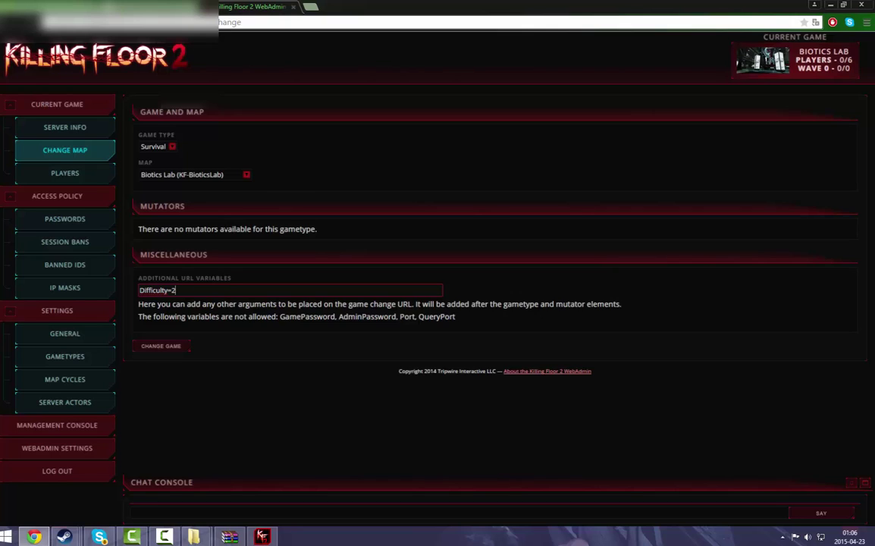
{"action": "left_click", "coordinate": [829, 6]}
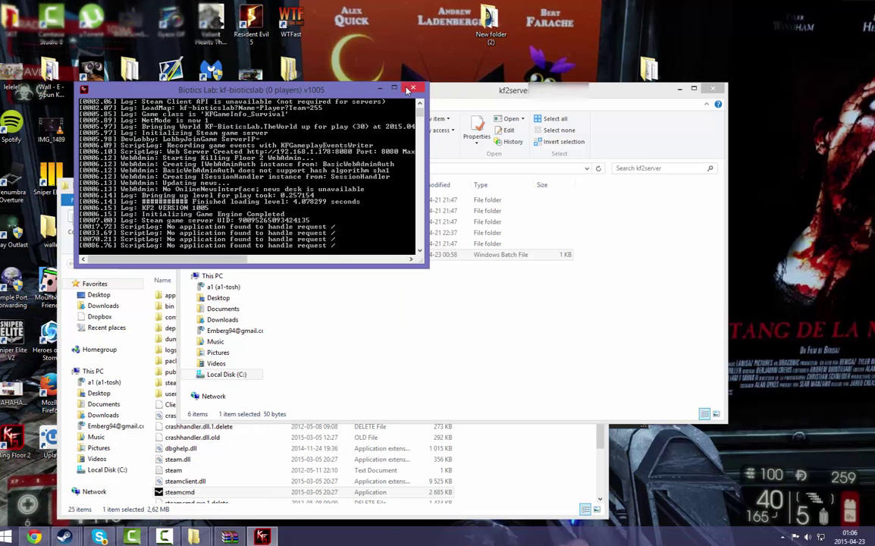
- Close the server console and New folder (2) window, dismiss the friends list, and minimize Steam
{"action": "left_click", "coordinate": [408, 89]}
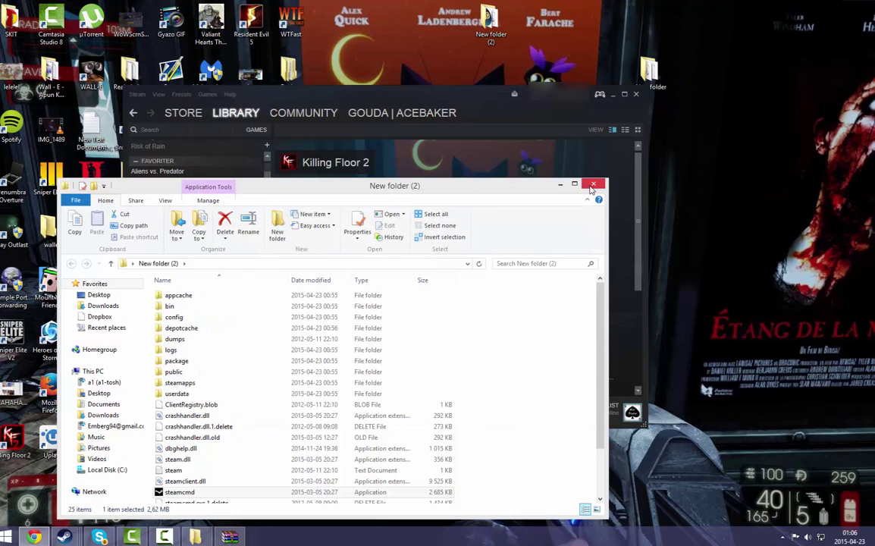
{"action": "left_click", "coordinate": [591, 185]}
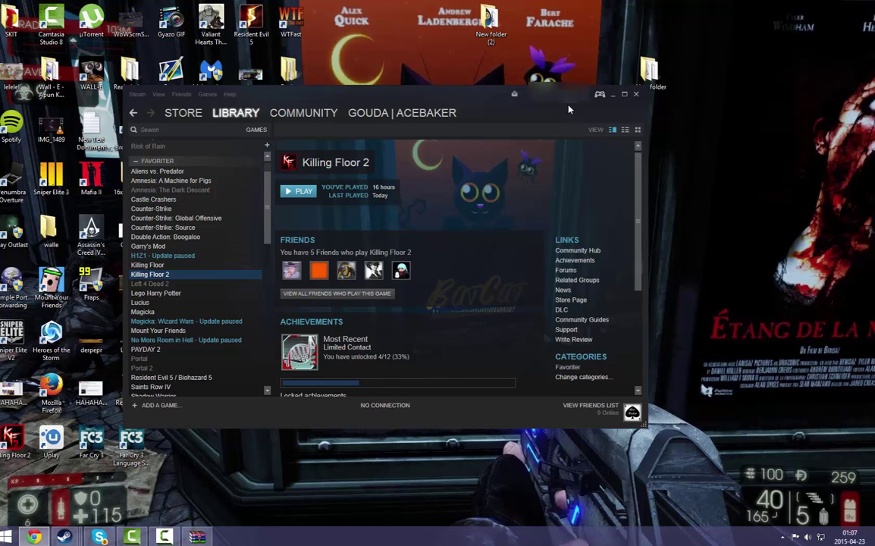
{"action": "left_click", "coordinate": [588, 404]}
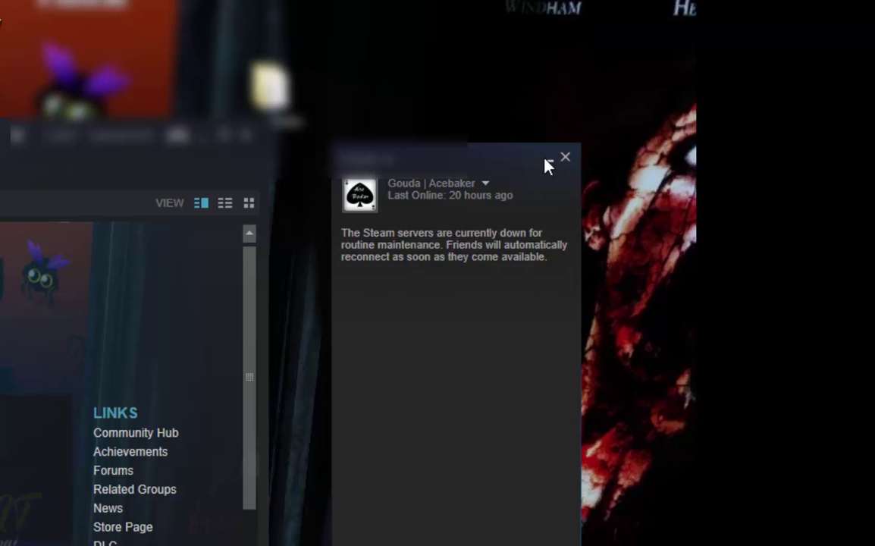
{"action": "left_click", "coordinate": [563, 158]}
{"action": "left_click", "coordinate": [546, 162]}
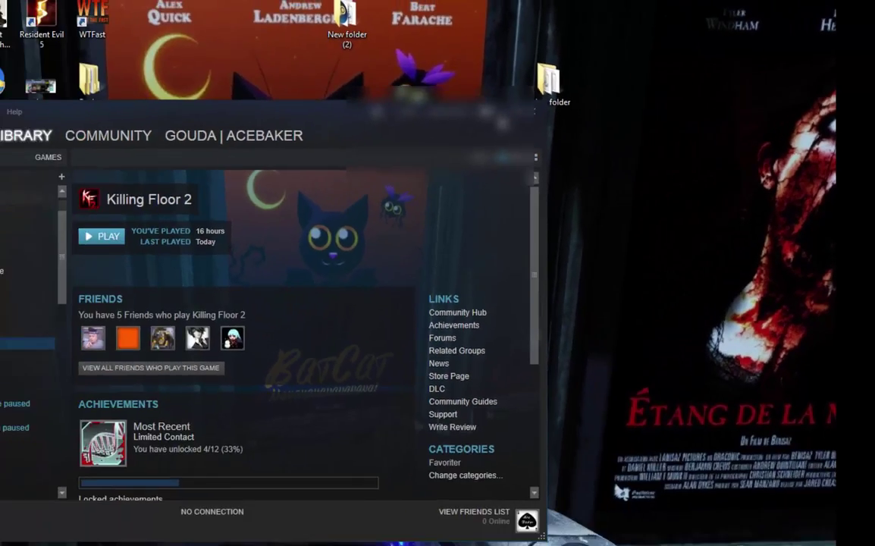
{"action": "left_click", "coordinate": [227, 148]}
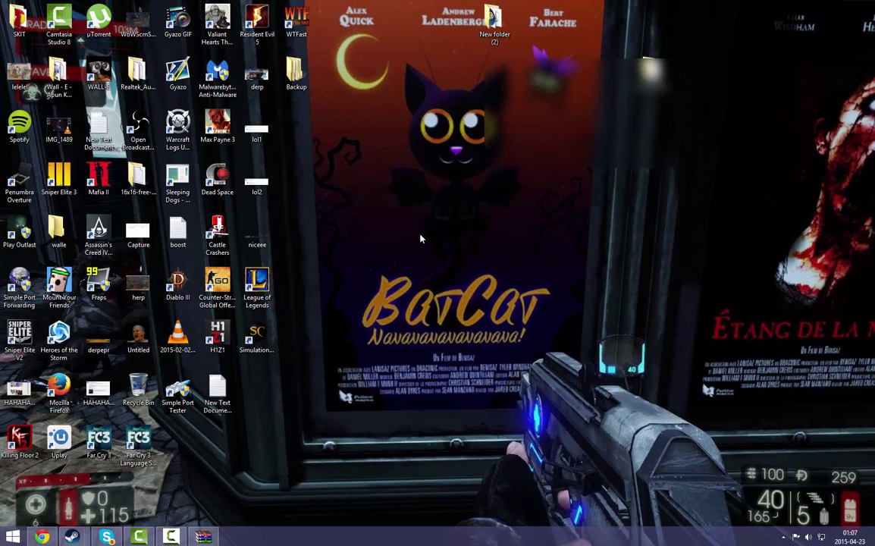
{"action": "left_click", "coordinate": [173, 537]}
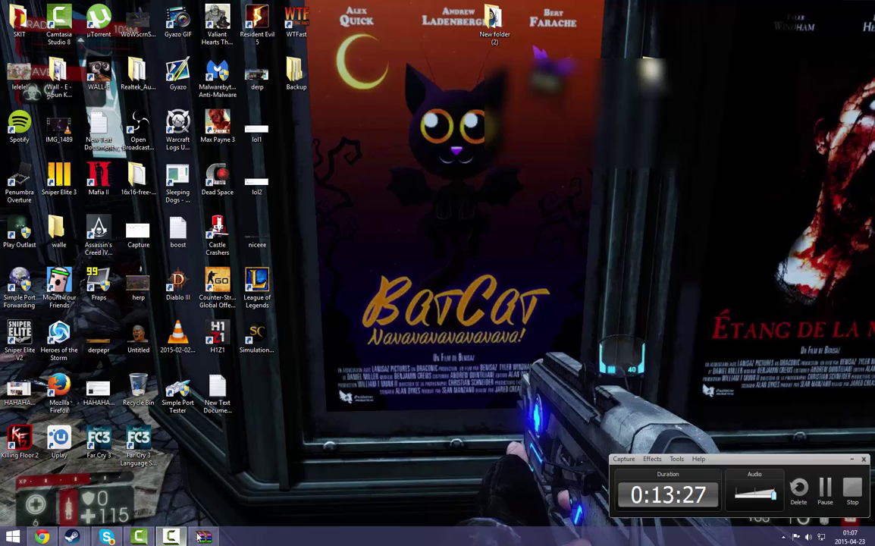